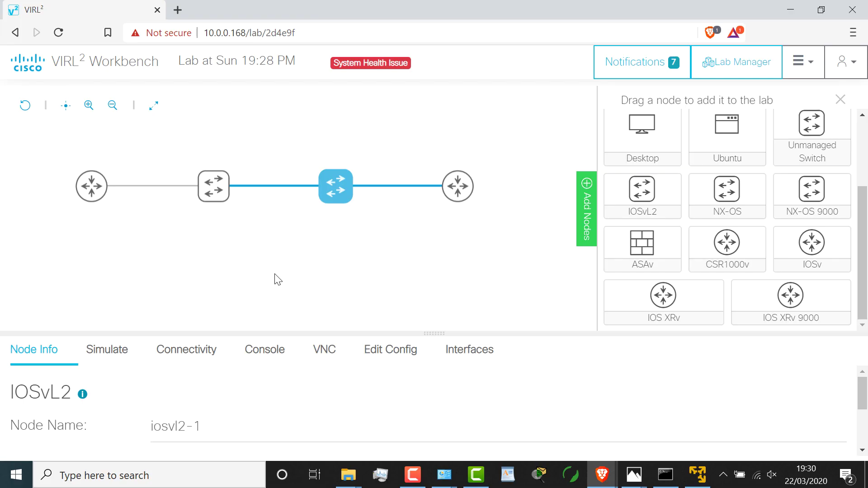
Step: Try starting the lab, then open the Smart Software Licensing settings after the unlicensed failure
left_click(307, 246)
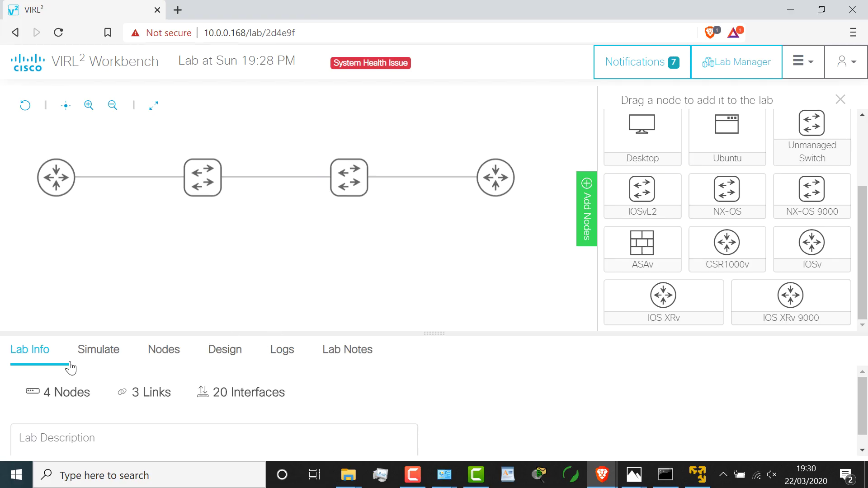
left_click(101, 355)
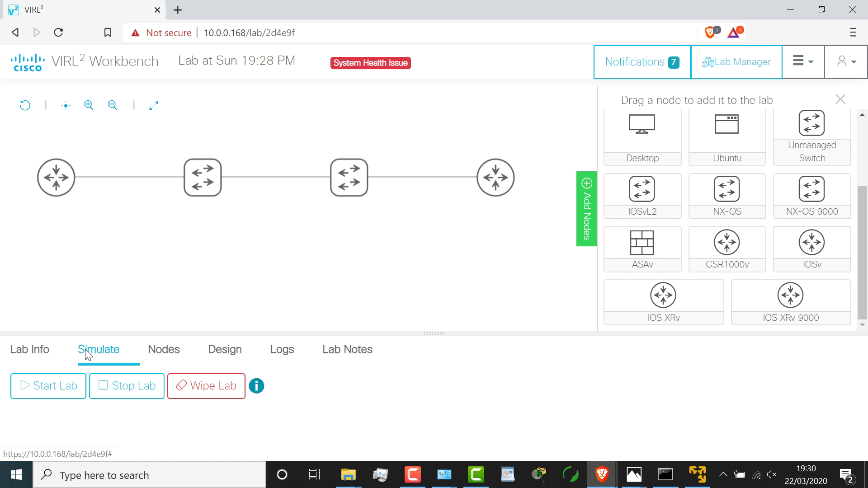
left_click(43, 386)
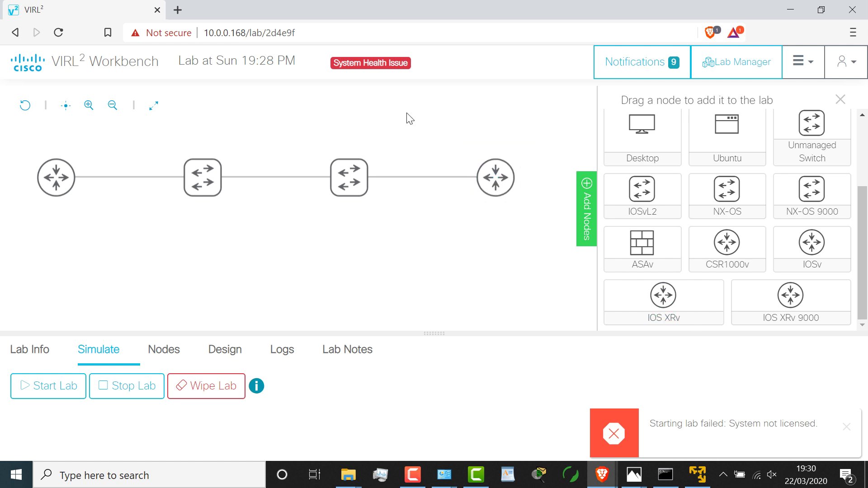
left_click(381, 67)
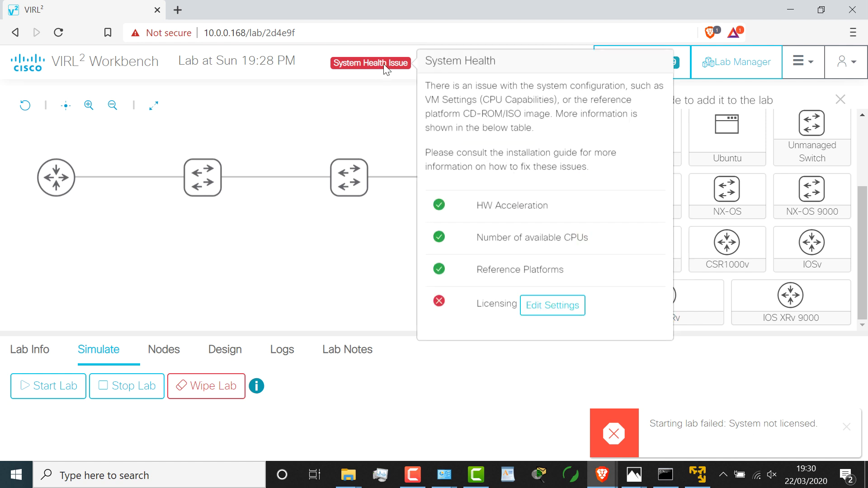
left_click(550, 307)
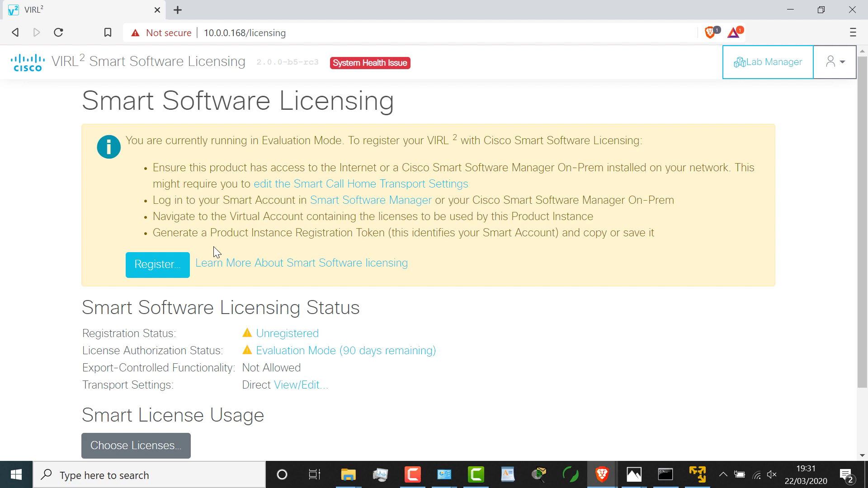
Step: Register VIRL2 with the pasted Smart Licensing token until the status reads Registered and Authorized
left_click(157, 266)
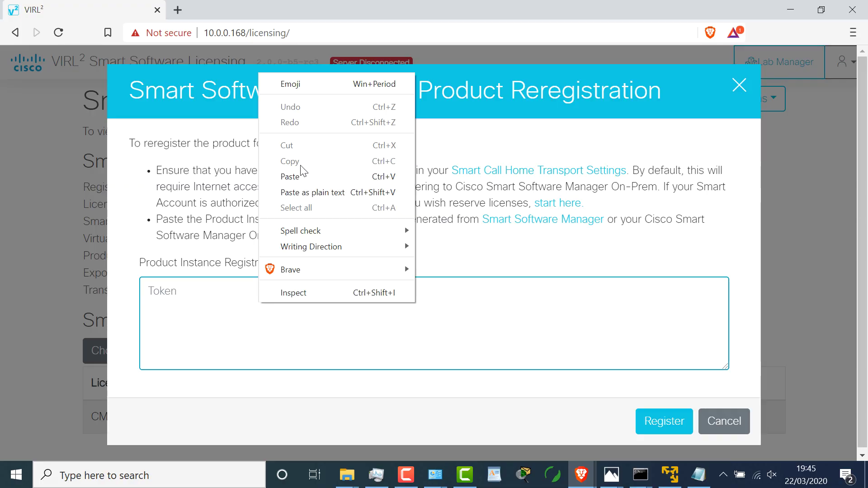
left_click(301, 177)
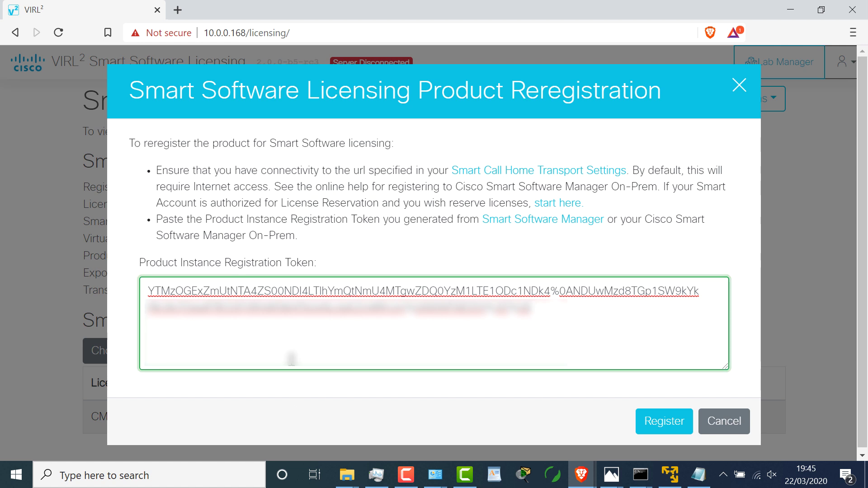
left_click(651, 421)
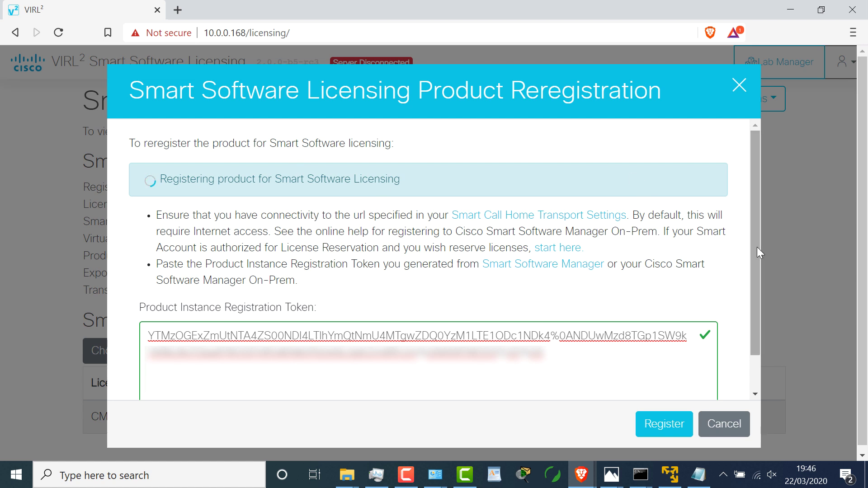
left_click_drag(756, 247, 768, 329)
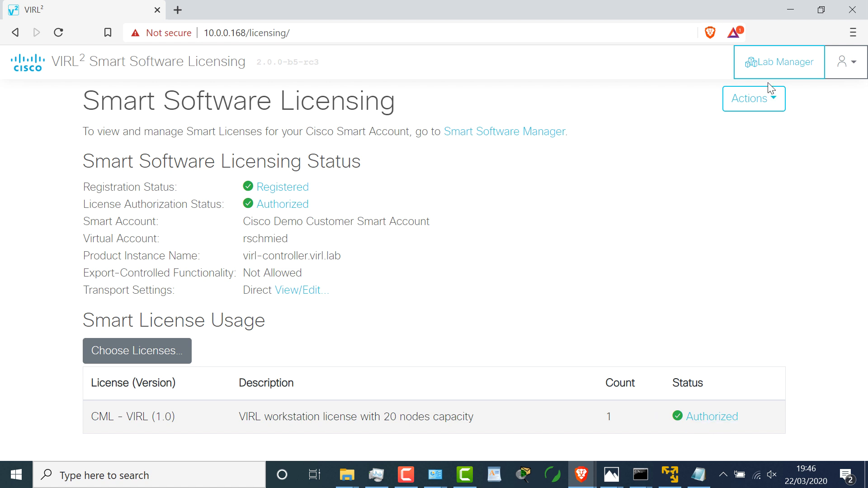
Step: Reopen the four-node lab's Workbench from Lab Manager and start the simulation
left_click(764, 67)
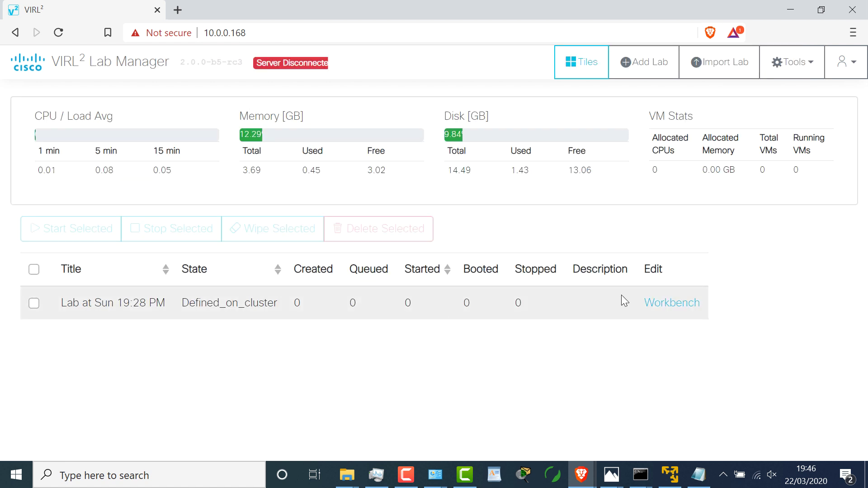
left_click(672, 303)
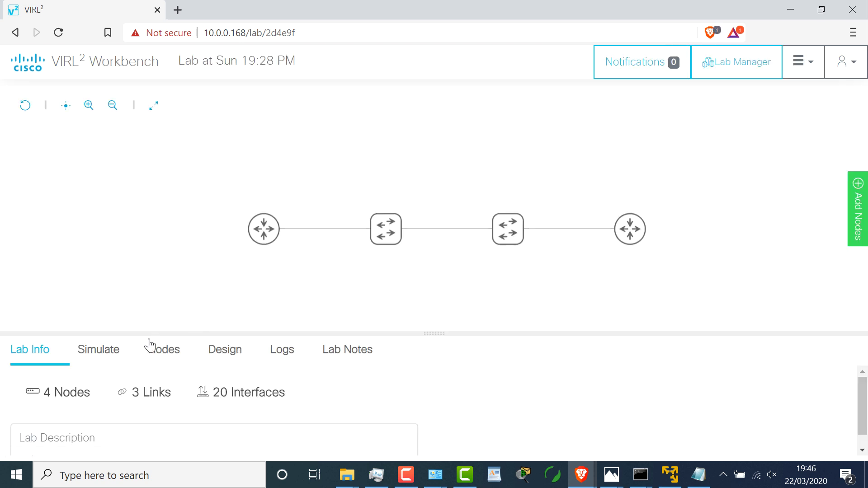
left_click(104, 357)
left_click(58, 394)
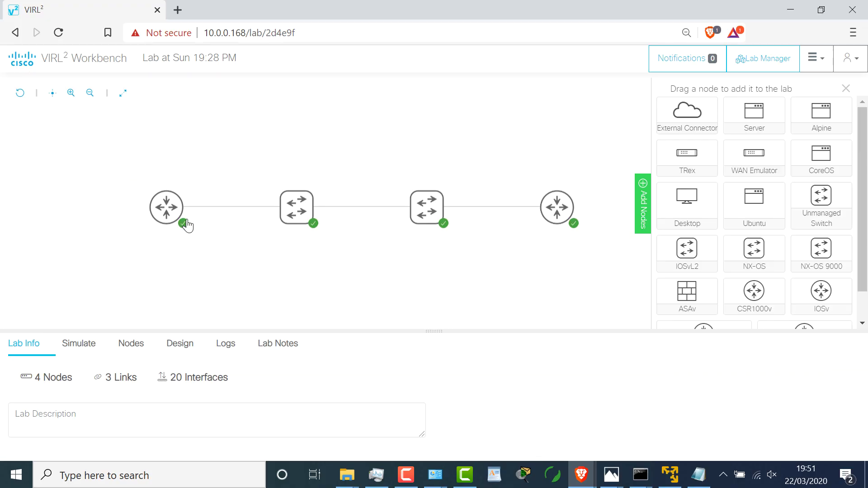
Step: Open the iosv-0 router's console view from its node menu and connect to it
left_click(176, 229)
left_click(285, 234)
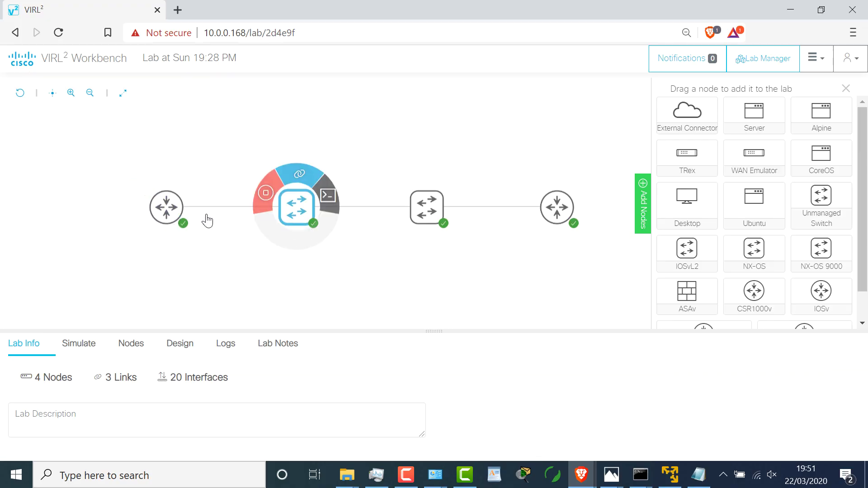
left_click(184, 210)
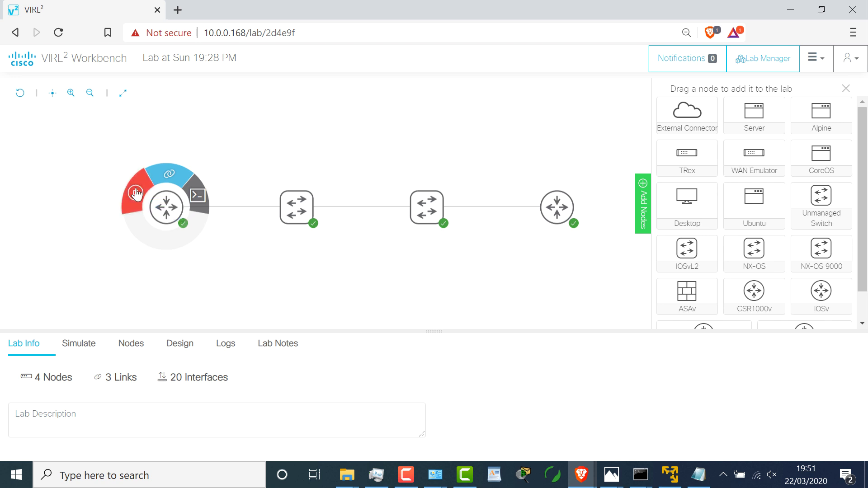
left_click(171, 198)
left_click(168, 211)
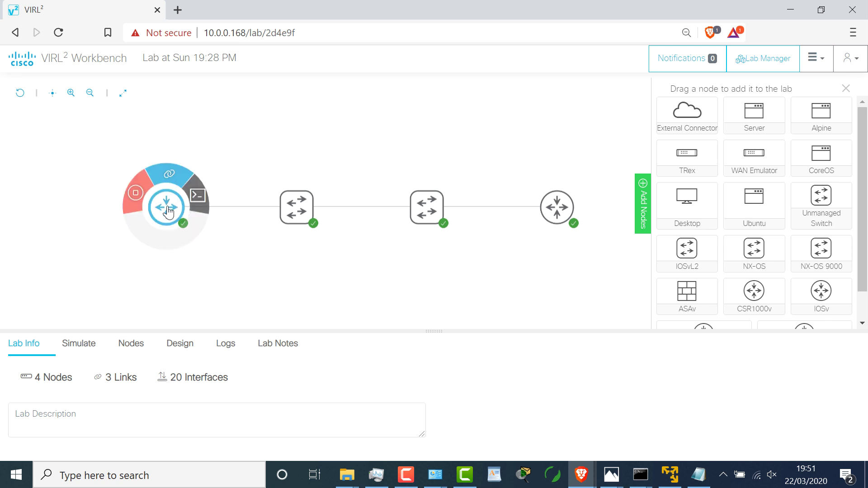
left_click(198, 196)
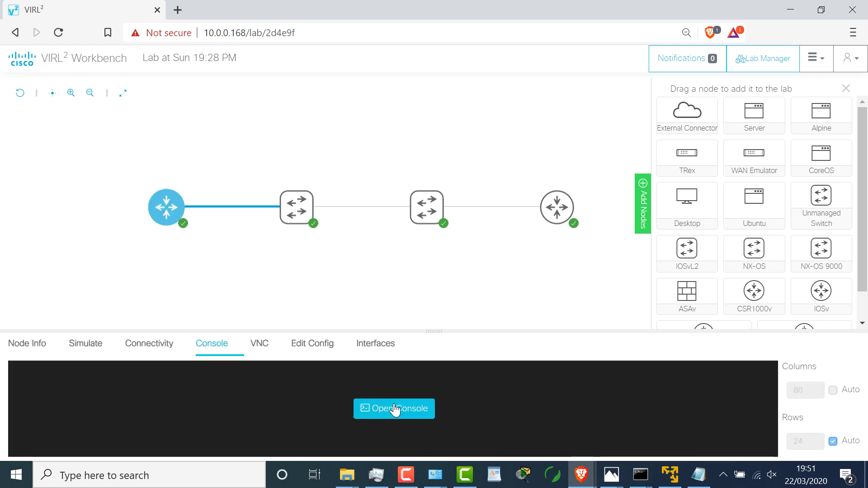
left_click(397, 409)
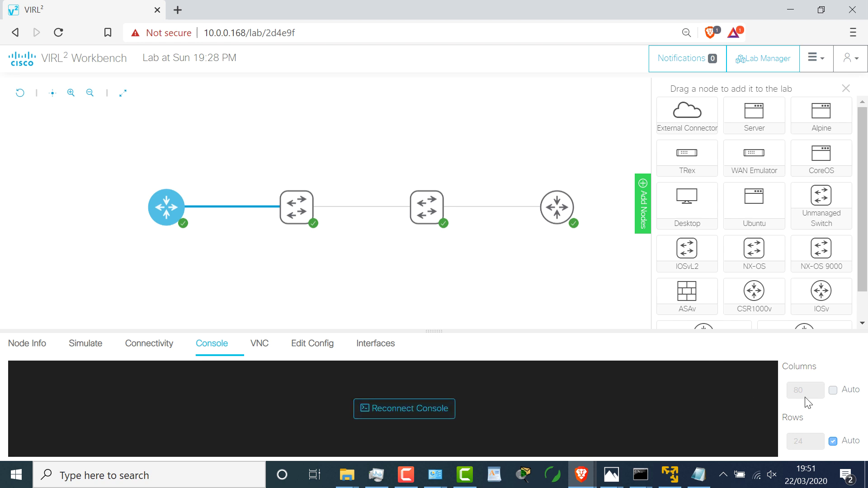
Step: Enlarge the console pane and start a terminal session on iosv-0
left_click_drag(434, 331, 385, 48)
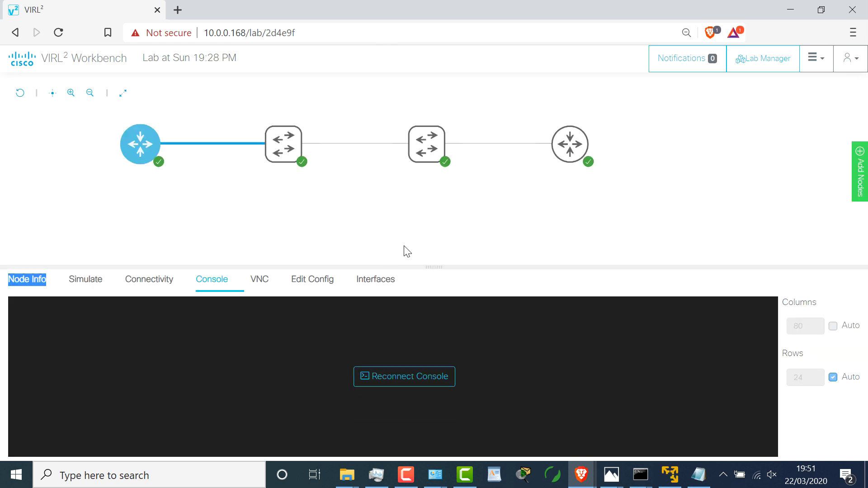
left_click_drag(435, 266, 436, 176)
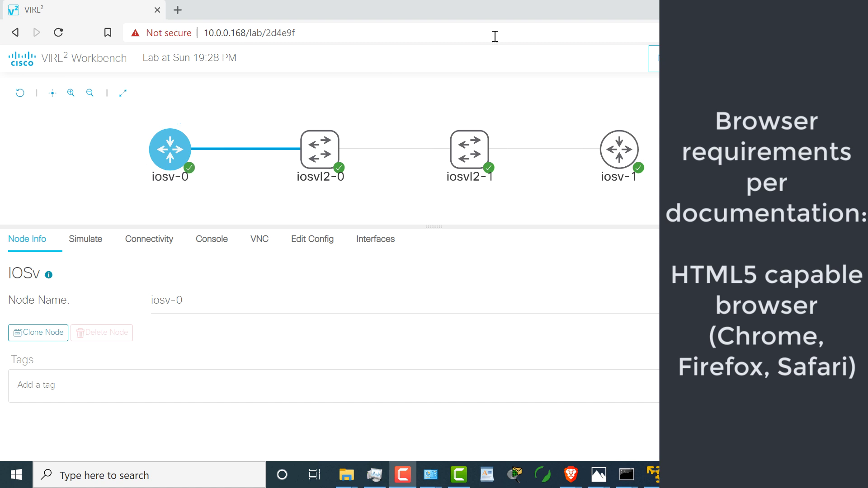
mouse_move(179, 163)
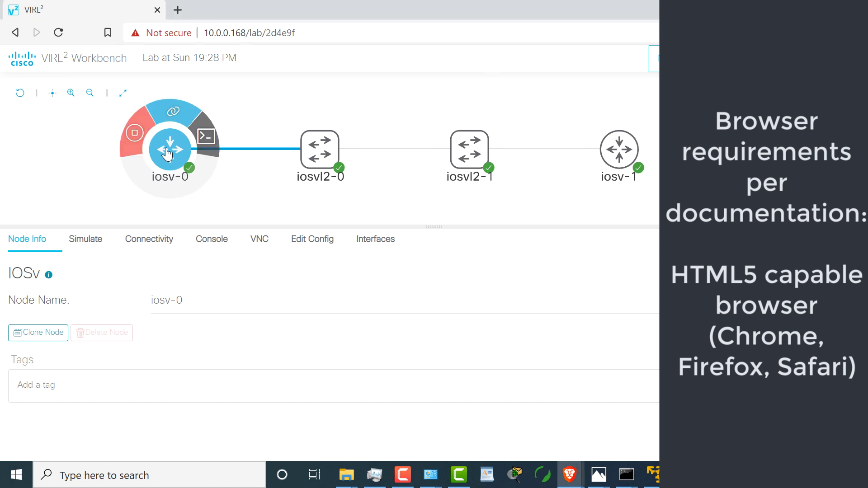
left_click(206, 135)
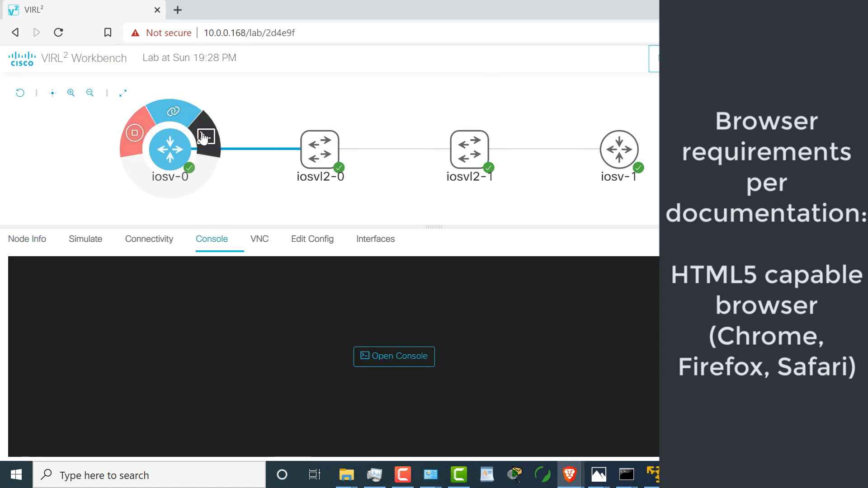
left_click(387, 362)
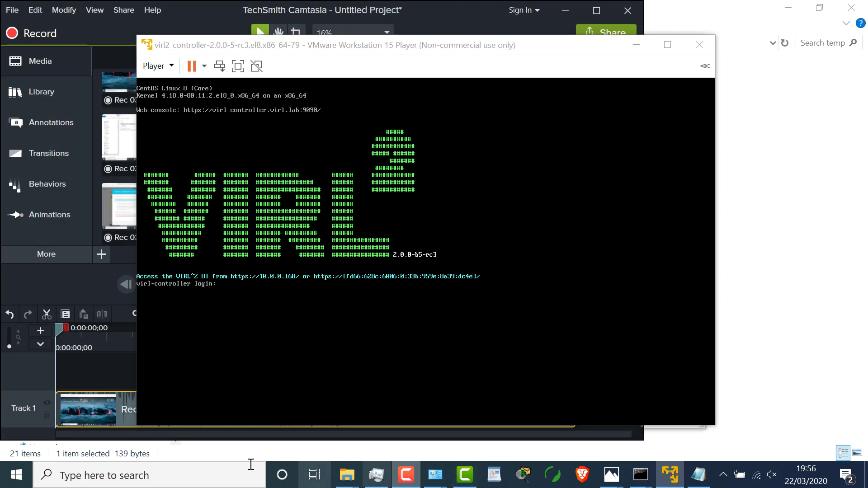
Step: Launch Google Chrome and load the VIRL2 server at 10.0.0.168
left_click(174, 475)
type("ch")
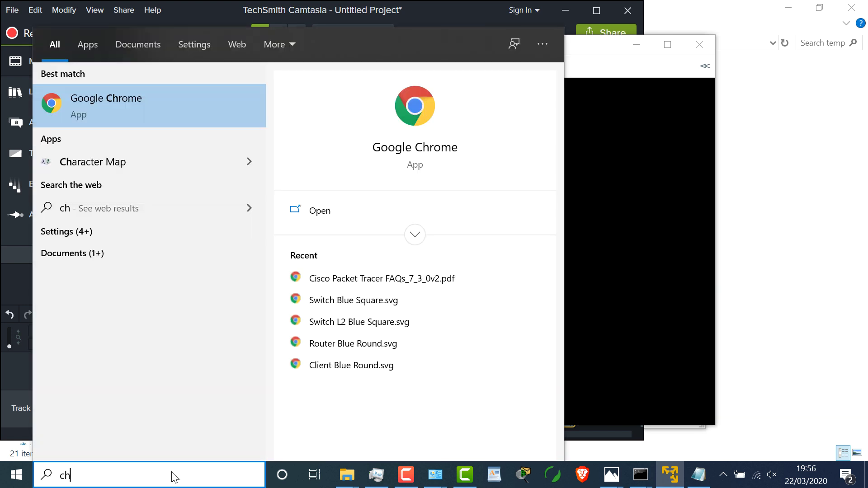
key("Return")
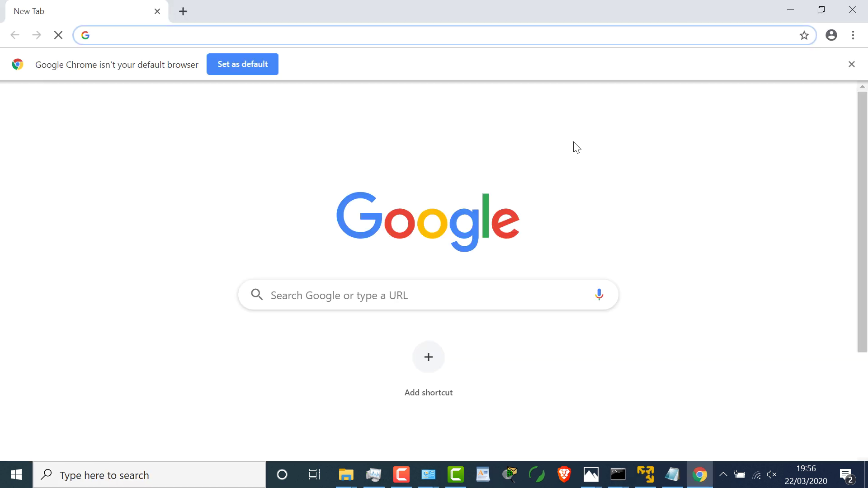
type("10.0.0.168")
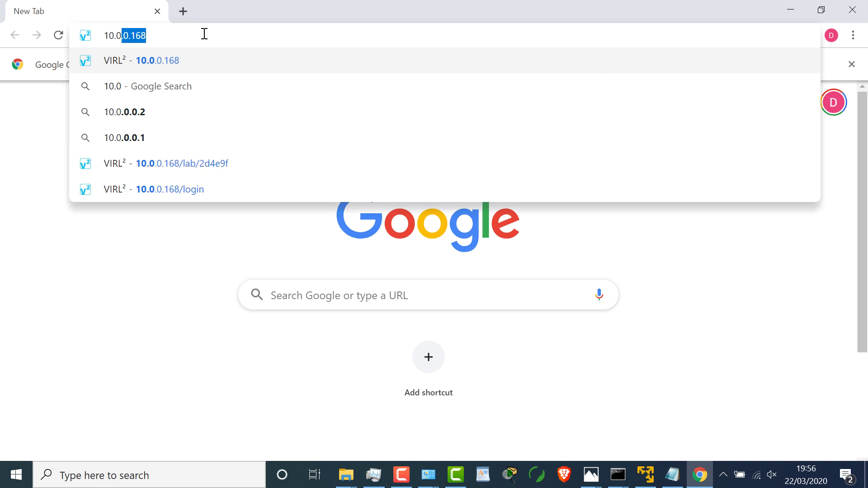
key("Return")
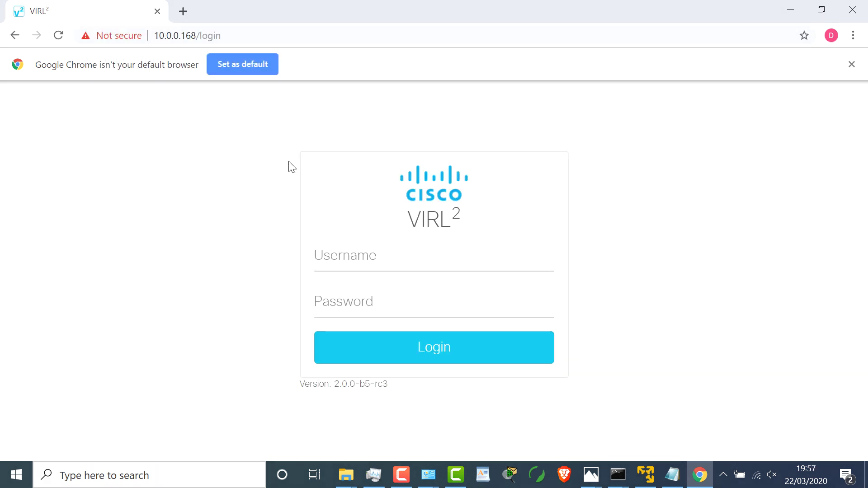
Step: Log in to VIRL2 with the admin account's username and password
left_click(372, 260)
type("admin")
key("Tab")
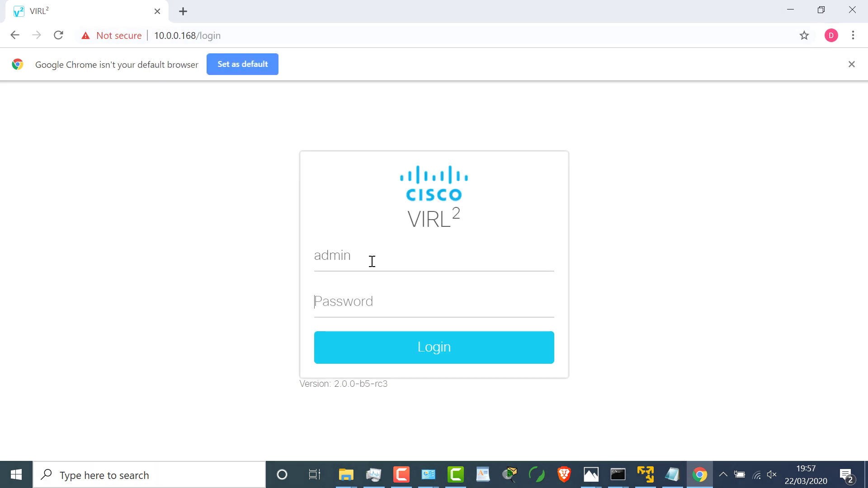
type("ad")
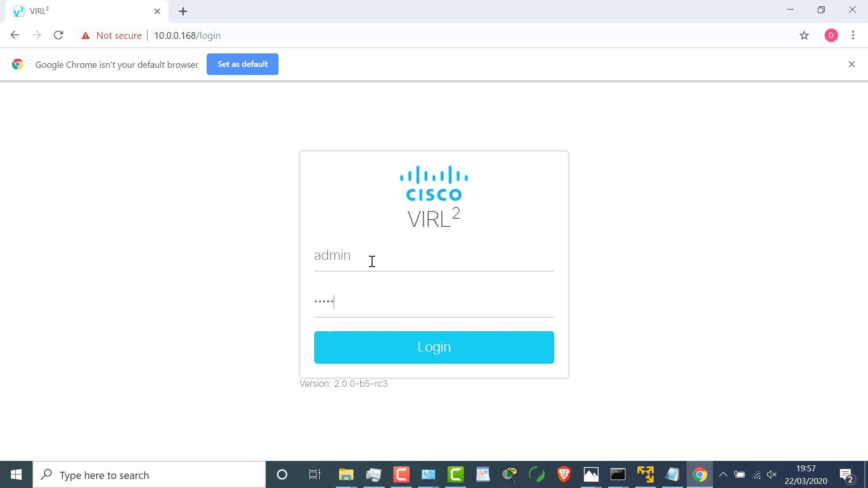
key("Return")
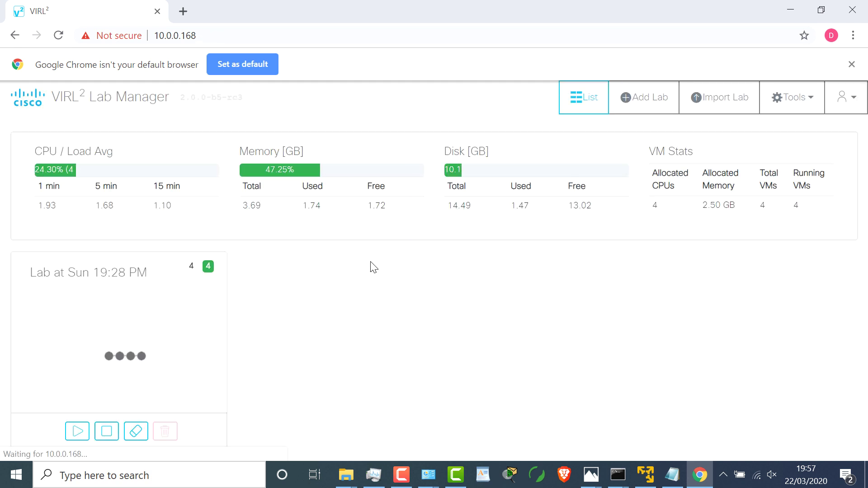
Step: Dismiss the default-browser notice, open the lab's Workbench, and zoom and pan the topology
left_click(852, 63)
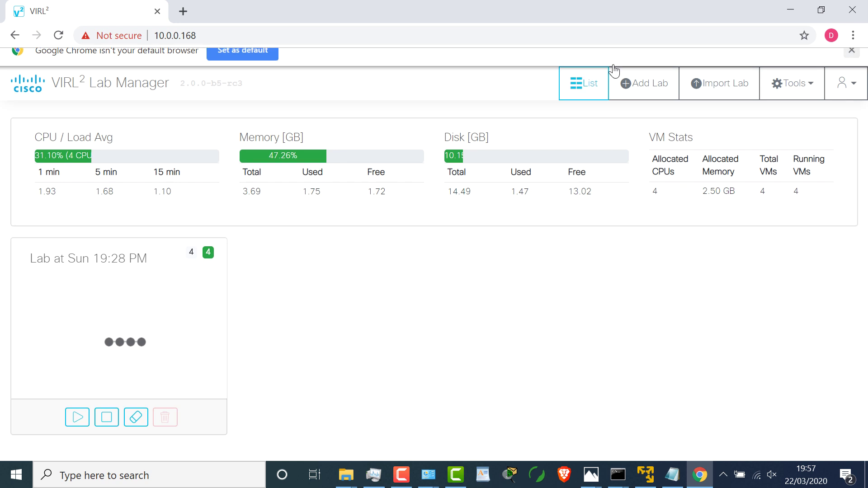
left_click(150, 285)
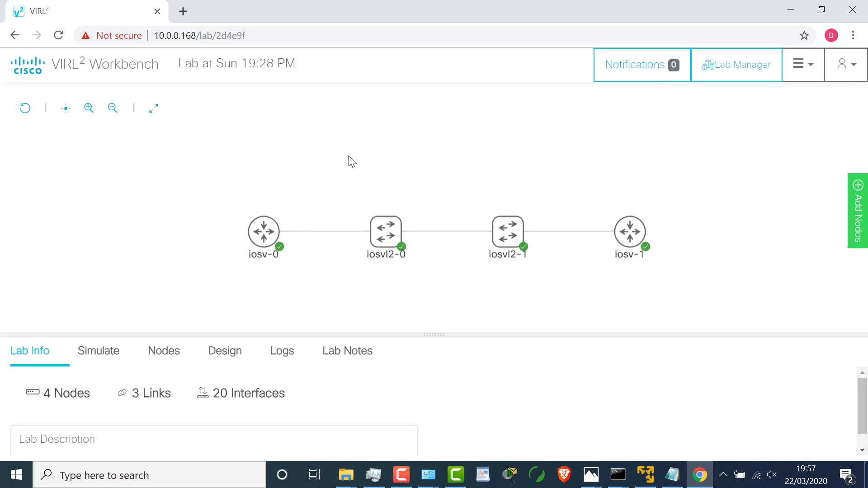
left_click(89, 108)
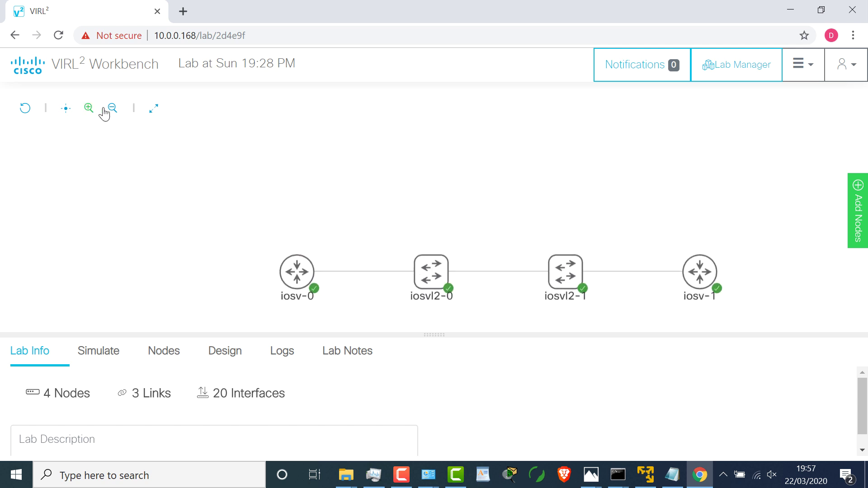
left_click_drag(359, 167, 222, 108)
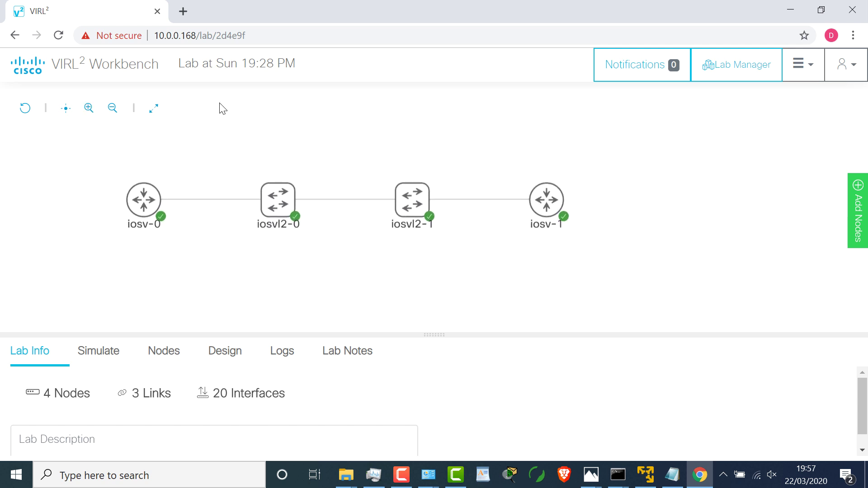
left_click(87, 107)
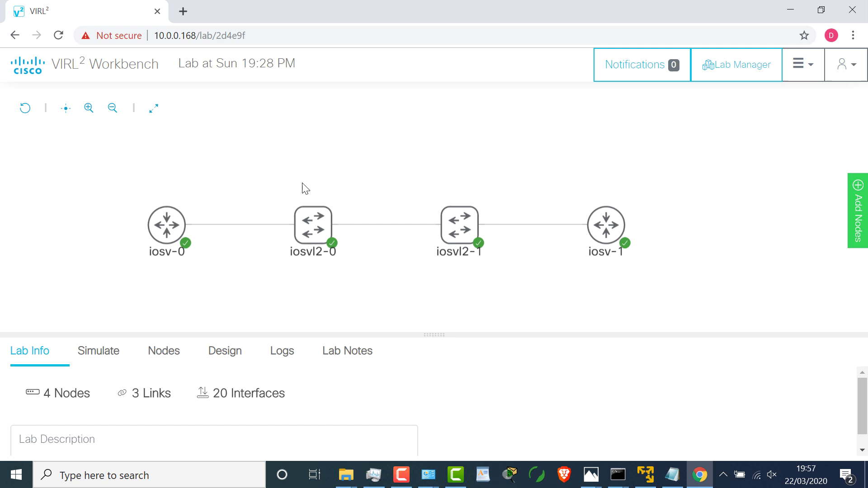
left_click_drag(302, 188, 265, 147)
left_click(561, 230)
left_click_drag(474, 223, 446, 214)
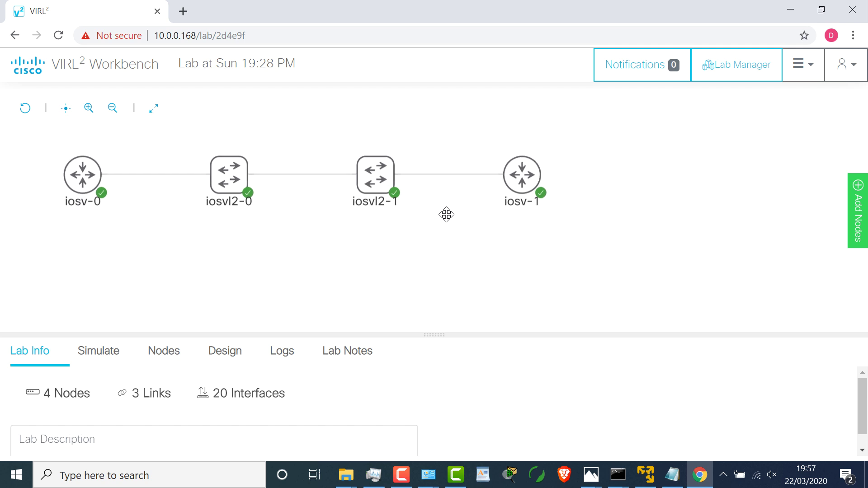
left_click(852, 226)
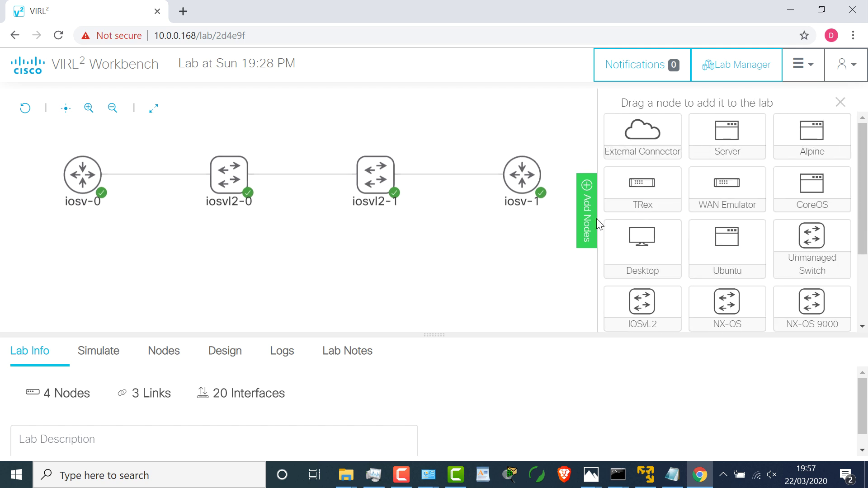
left_click(583, 216)
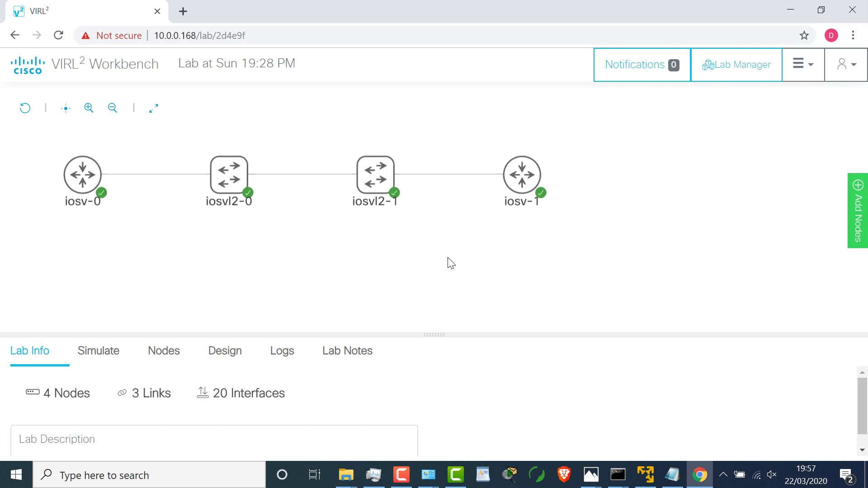
Step: Enlarge the lower pane and check the Nodes list shows all four nodes Booted
left_click_drag(431, 334, 434, 210)
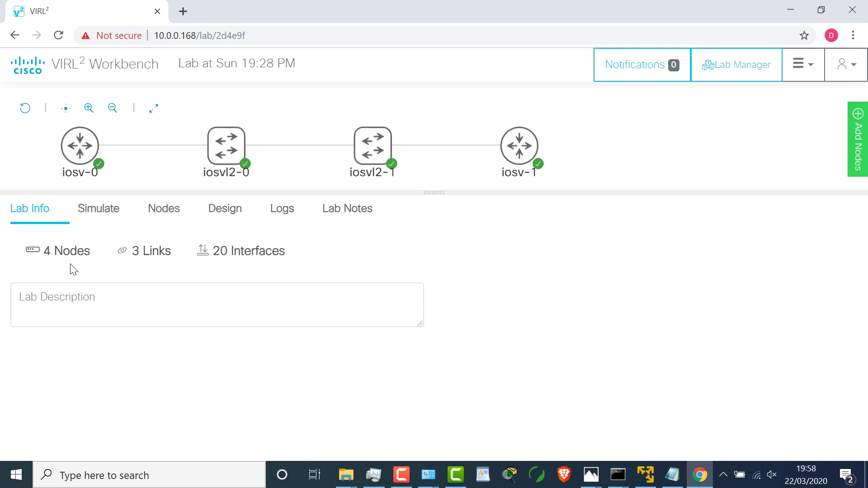
left_click(110, 221)
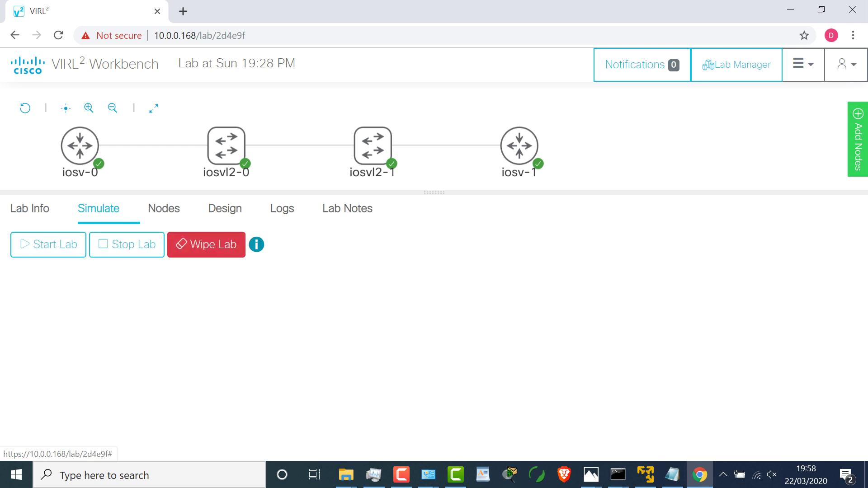
left_click(171, 210)
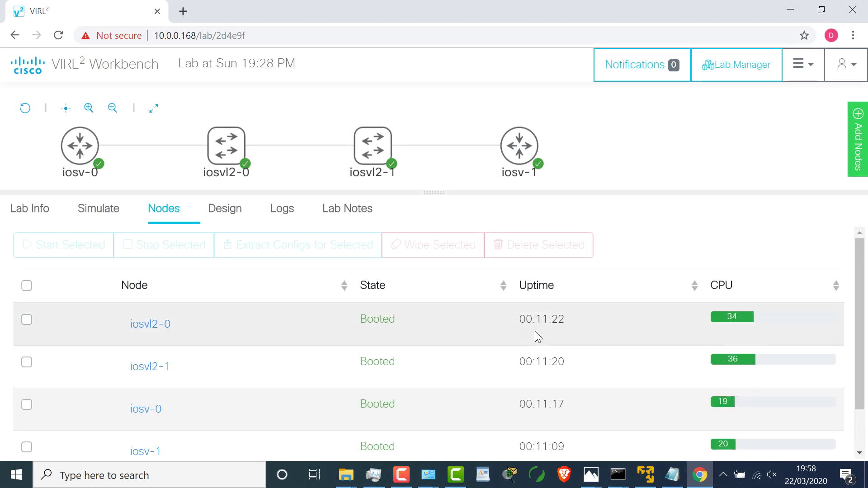
scroll(862, 284, "down", 2)
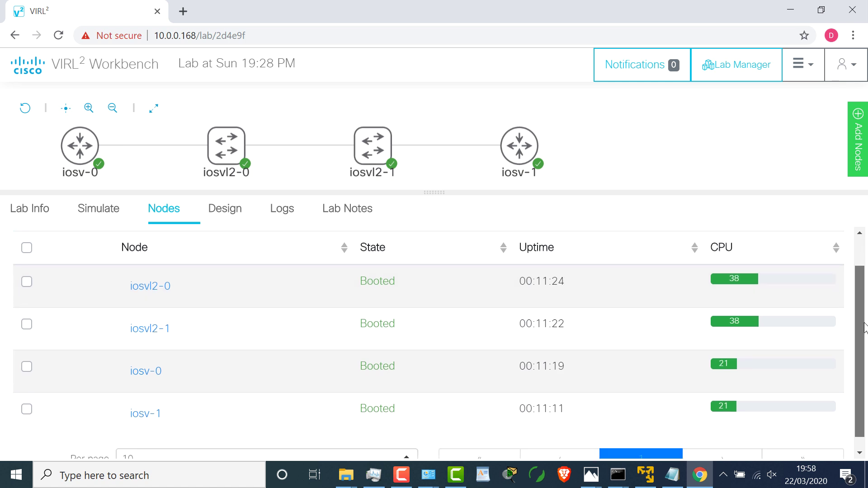
scroll(857, 267, "up", 2)
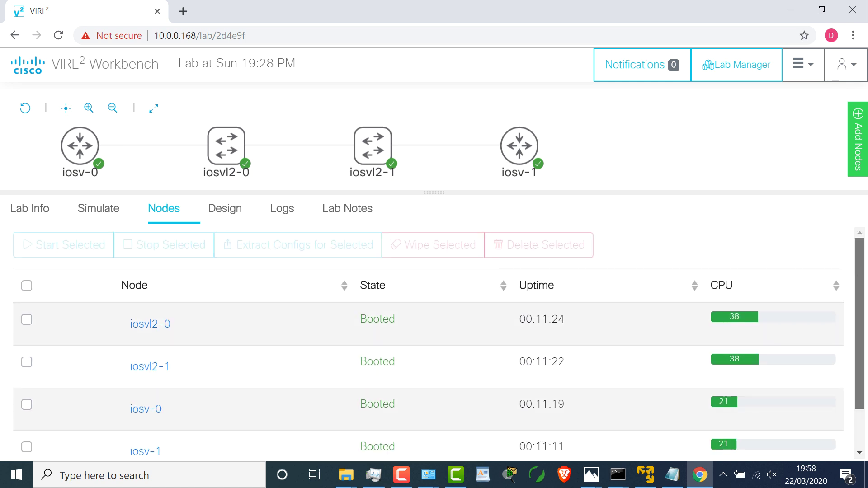
left_click(80, 144)
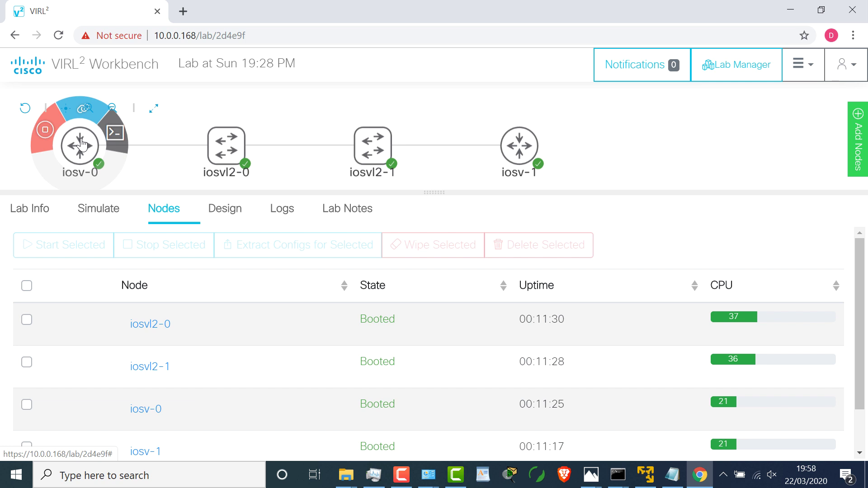
Step: Open iosv-0's console and answer 'no' to the initial configuration dialog
left_click(113, 139)
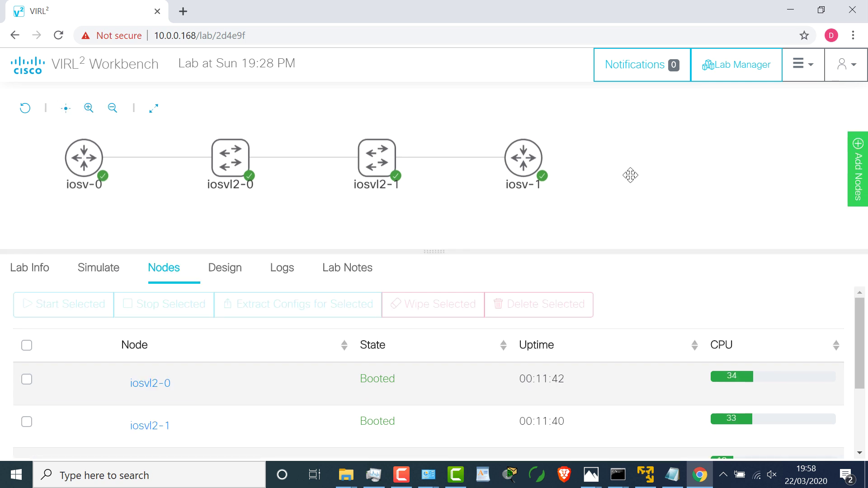
left_click(70, 155)
left_click(103, 152)
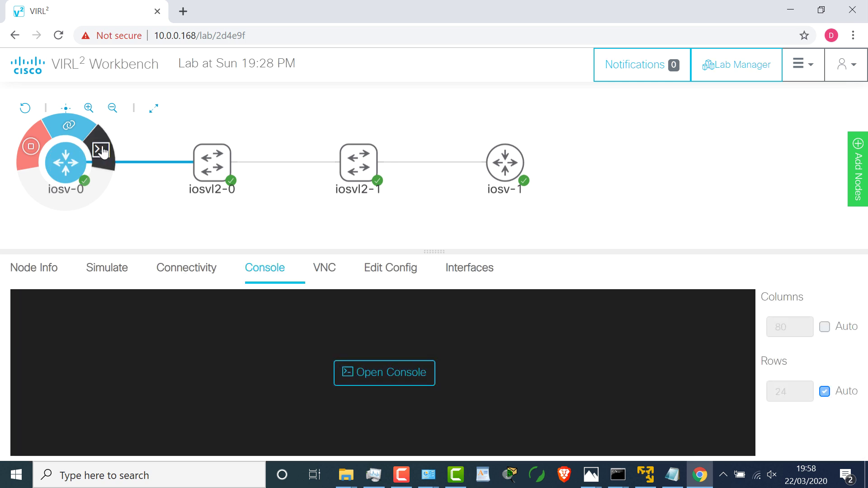
left_click(388, 376)
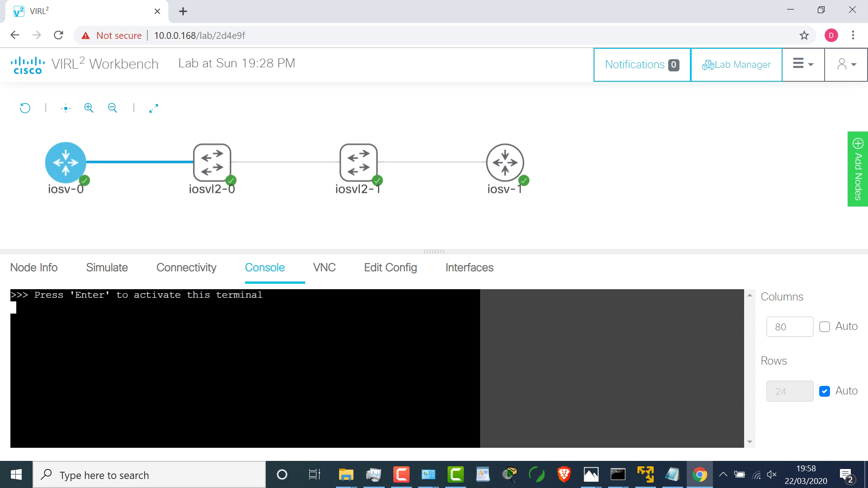
key("Return")
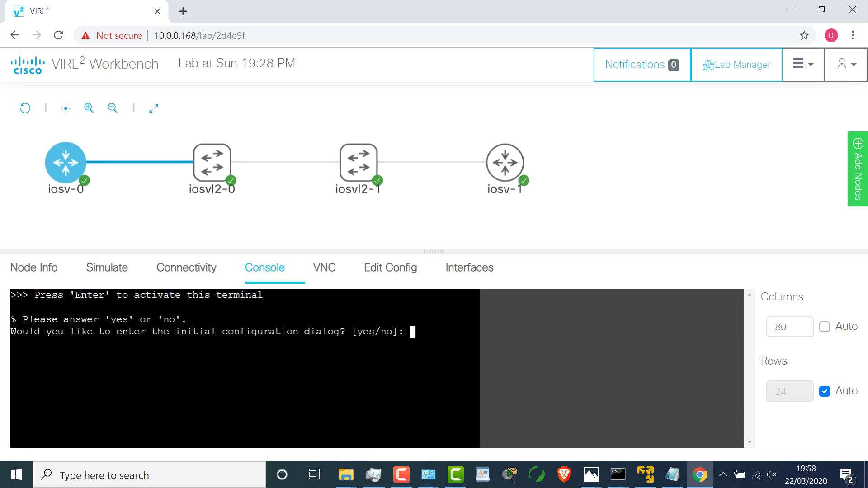
left_click_drag(432, 247, 429, 217)
type("no")
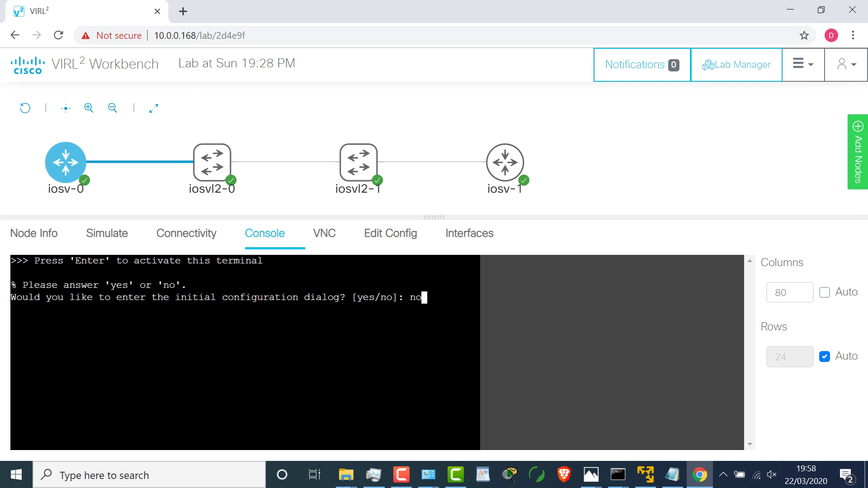
key("Return")
Step: Open iosv-1's console and decline its initial configuration dialog with 'no'
left_click(493, 178)
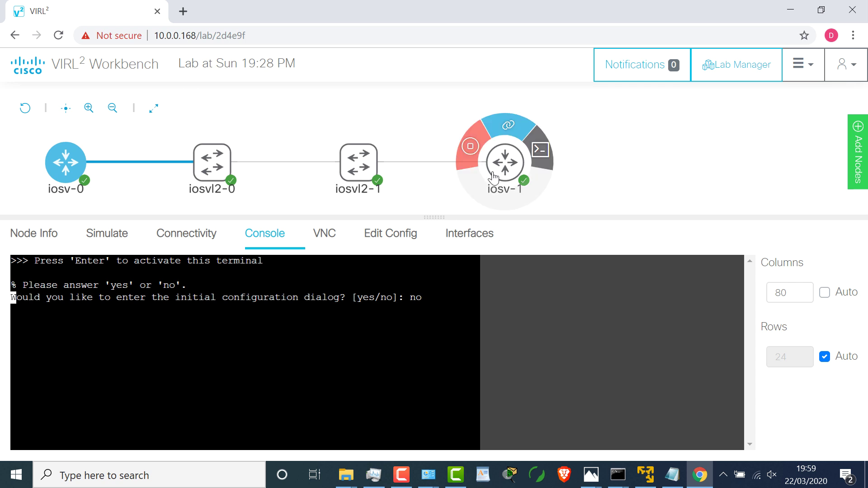
left_click(502, 166)
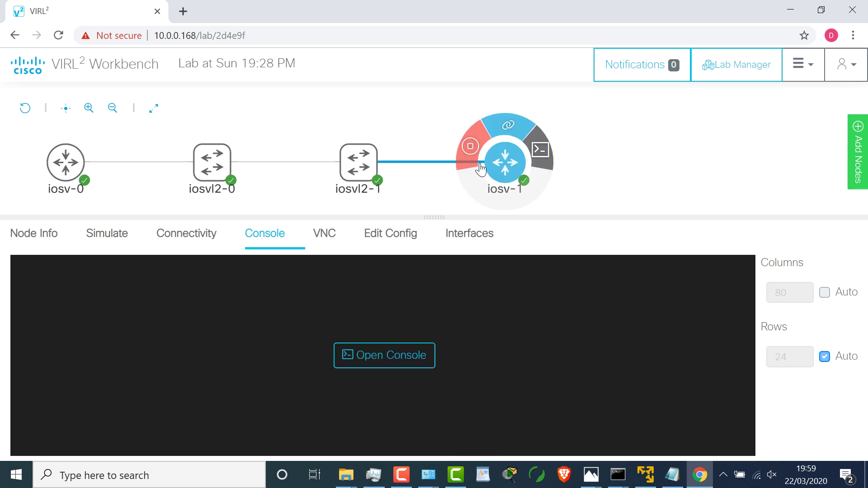
left_click(398, 360)
key("Return")
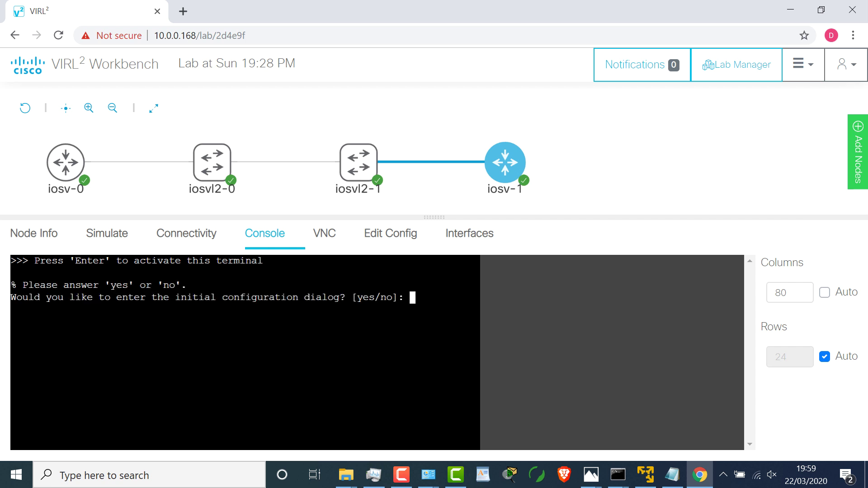
type("no")
key("Return")
Step: Back on iosv-0's console, enable Columns Auto and bring up the Router> prompt after boot
left_click(66, 162)
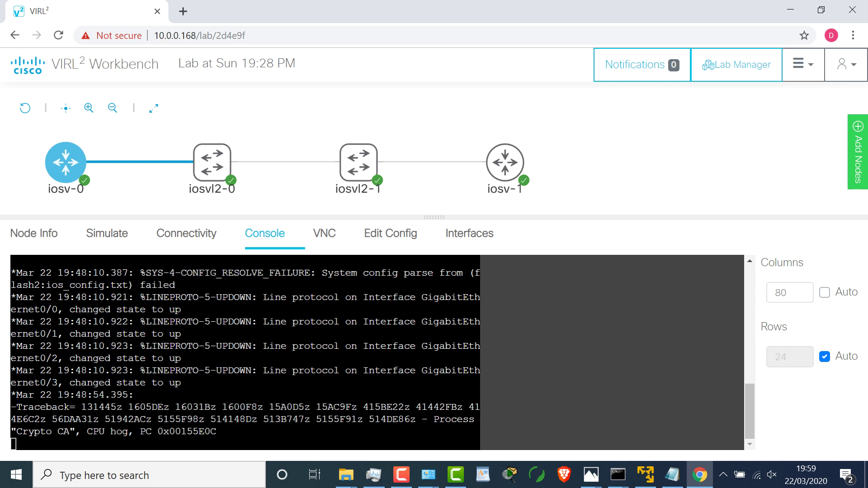
scroll(579, 303, "up", 3)
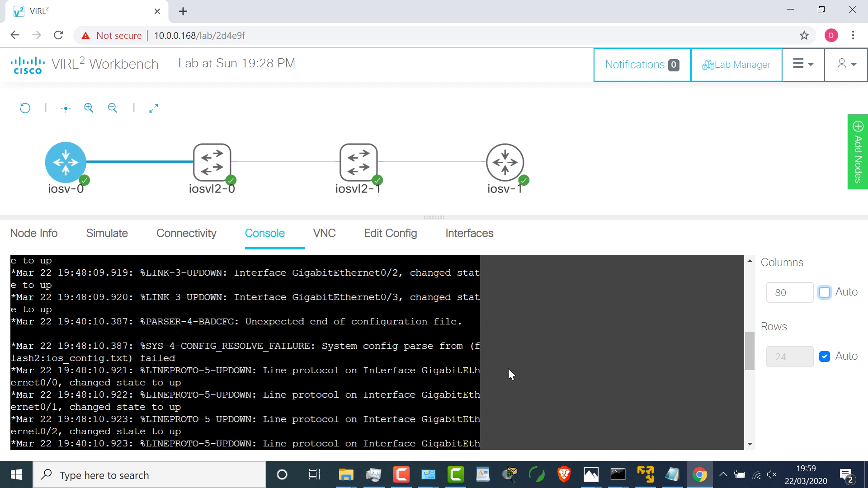
left_click(826, 293)
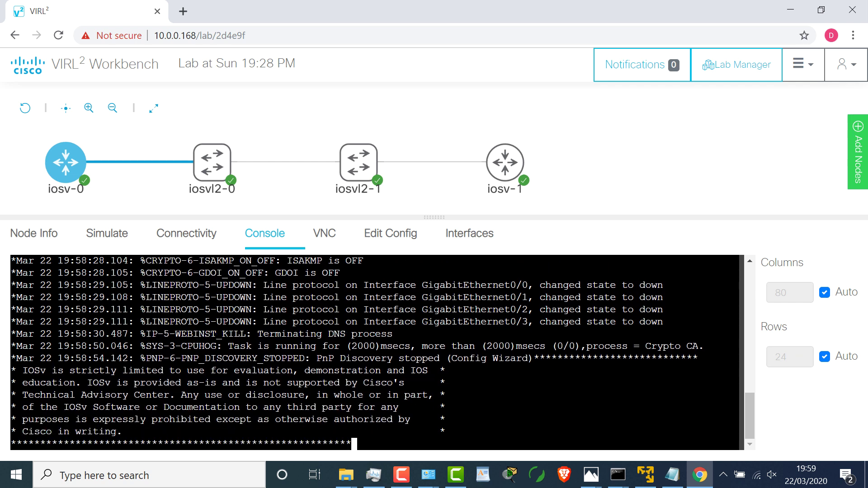
key("Return")
key("Return")
key("Return")
key("Return")
key("Return")
key("Return")
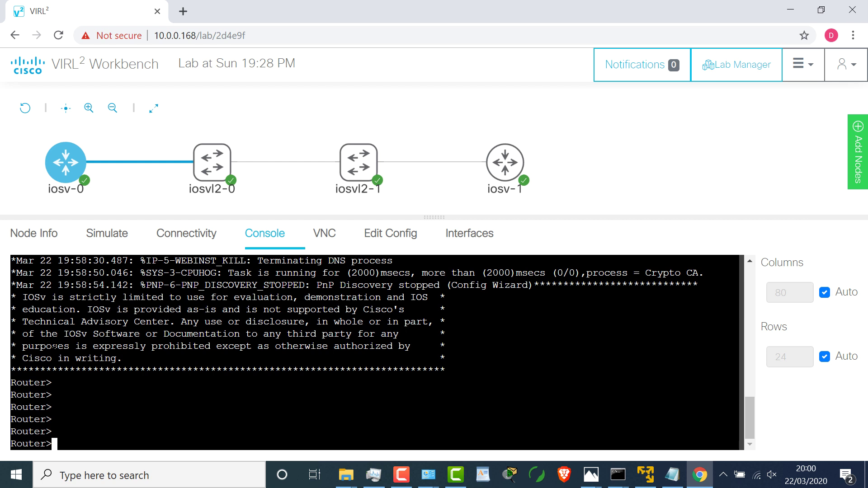
key("Return")
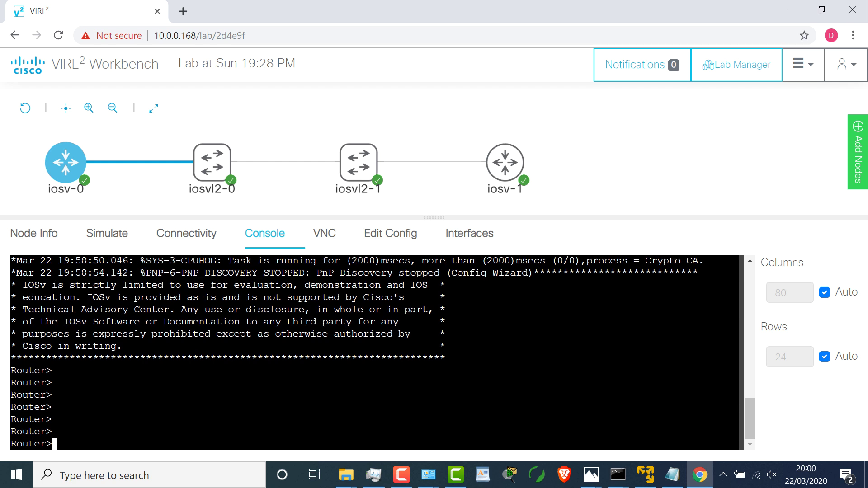
scroll(283, 312, "up", 3)
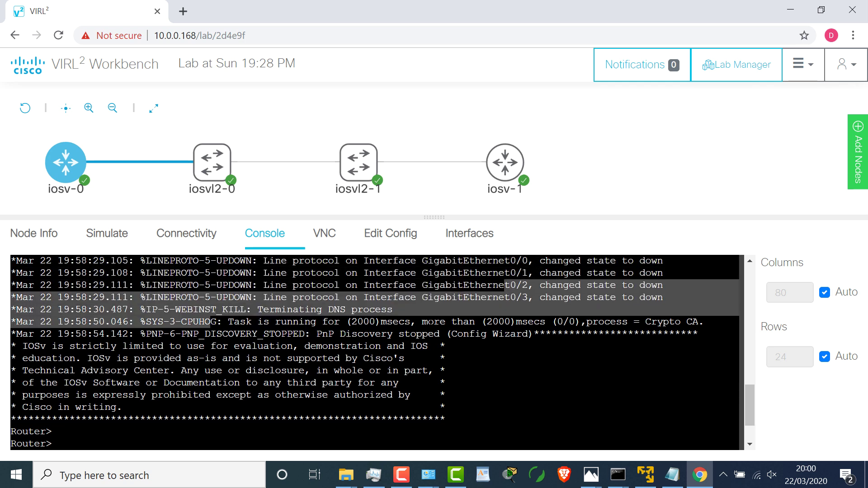
left_click_drag(216, 309, 510, 334)
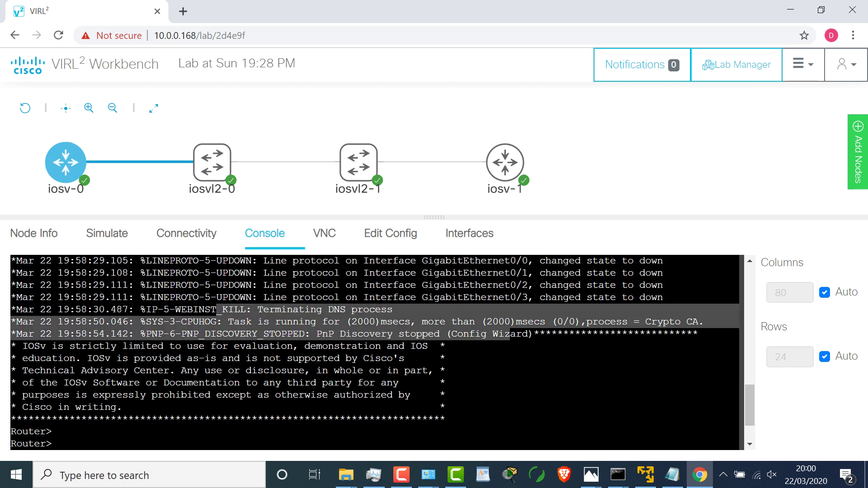
key("Return")
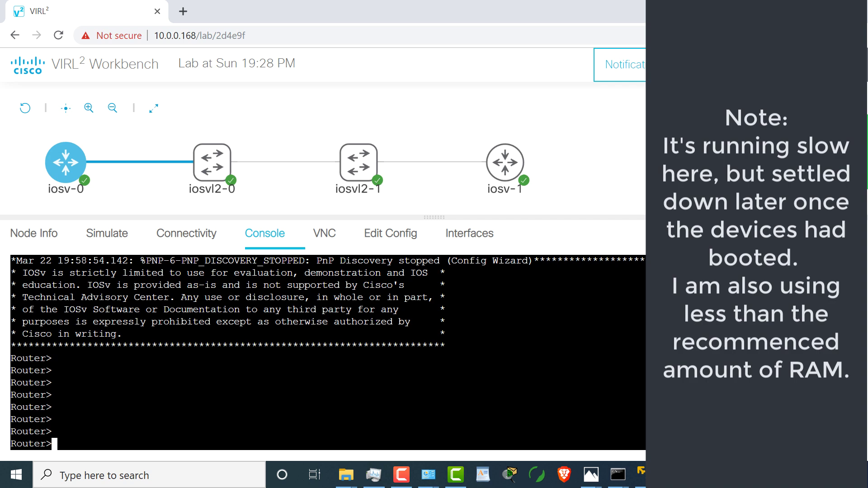
Step: On iosv-0, enter configuration mode, set the hostname R1, and select GigabitEthernet0/0
type("en")
key("Return")
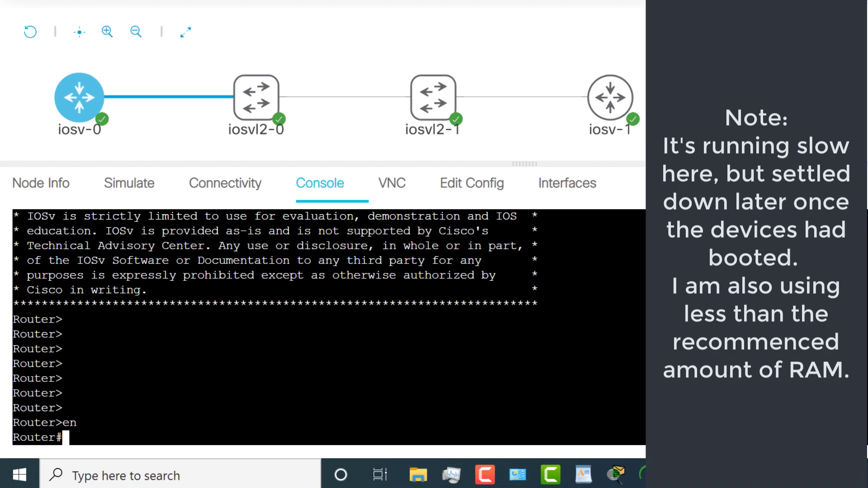
type("conf t")
key("Return")
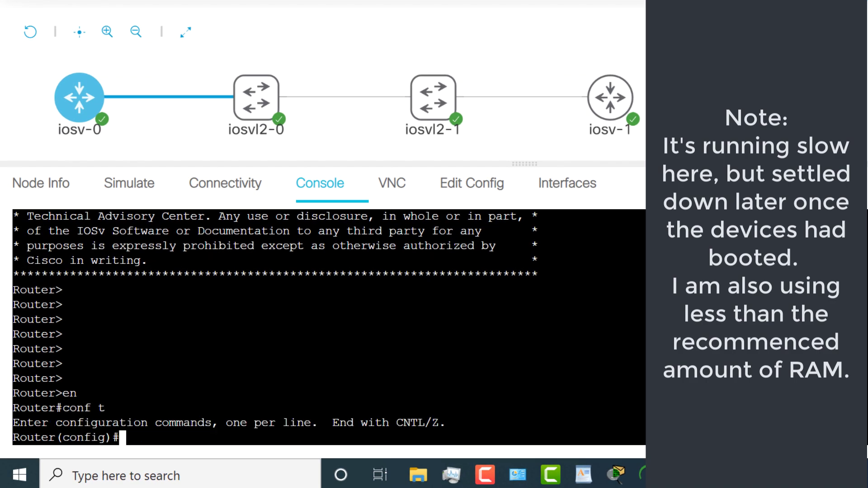
type("host R1")
key("Return")
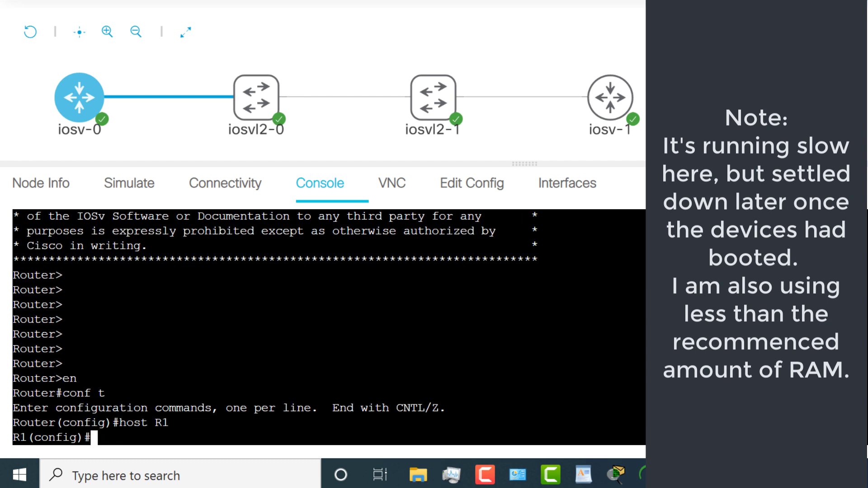
type("int g0/n0")
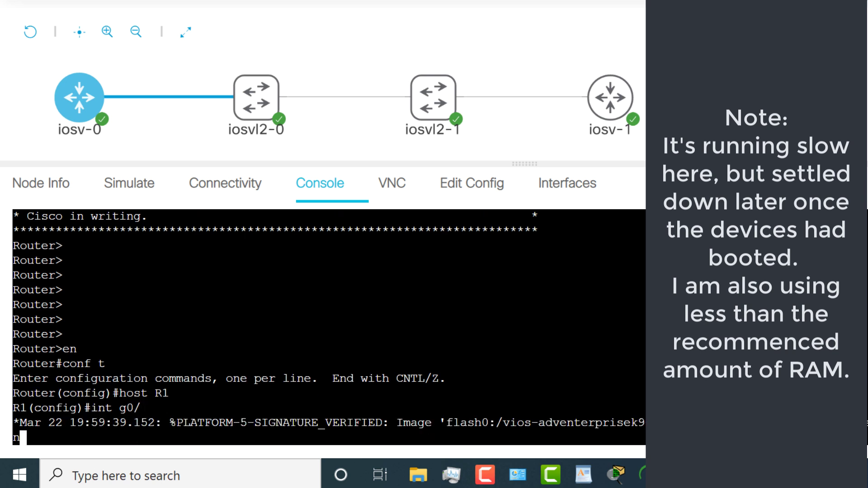
key("Return")
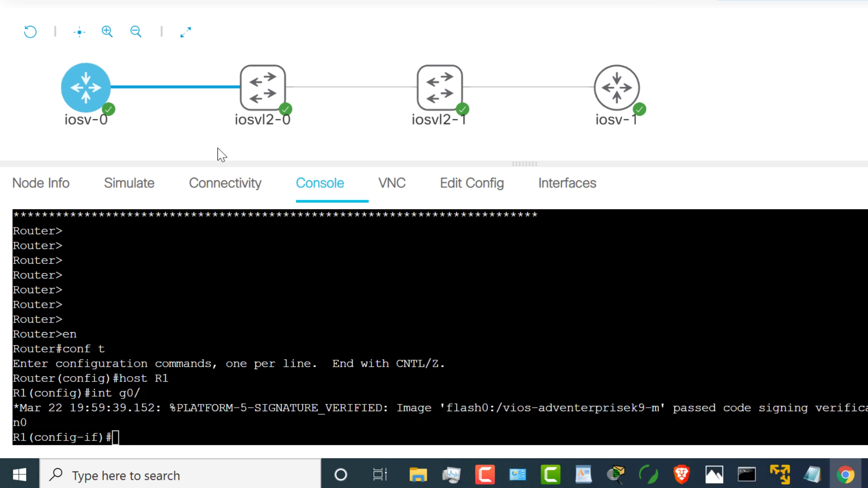
Step: Enable GigabitEthernet0/0 with 10.1.1.1 255.255.255.0 and verify it up/up via show ip interface brief
left_click(201, 186)
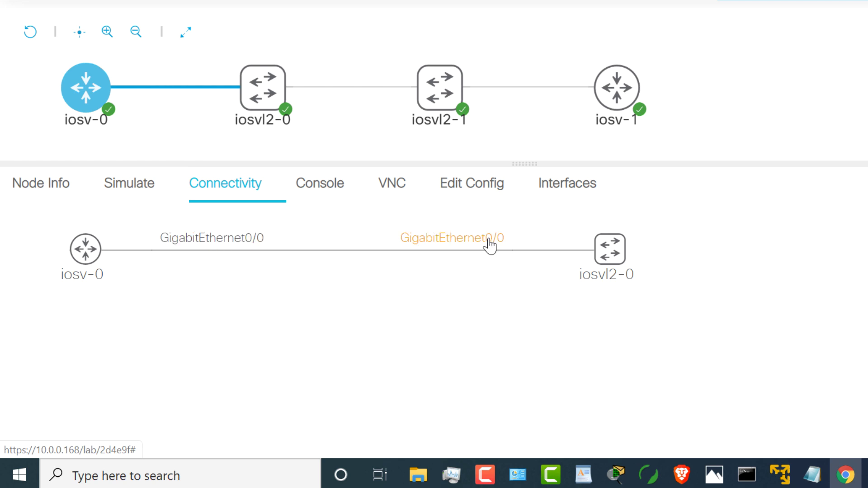
left_click(319, 189)
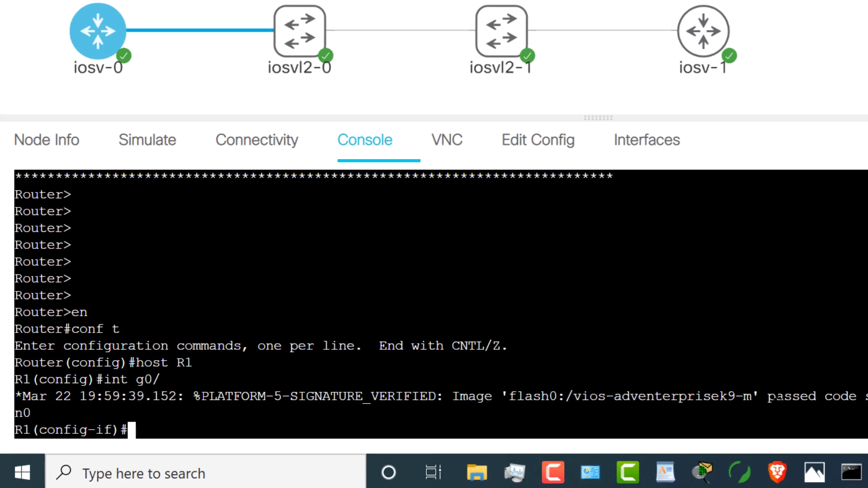
type("no shut")
key("Return")
type("ip add")
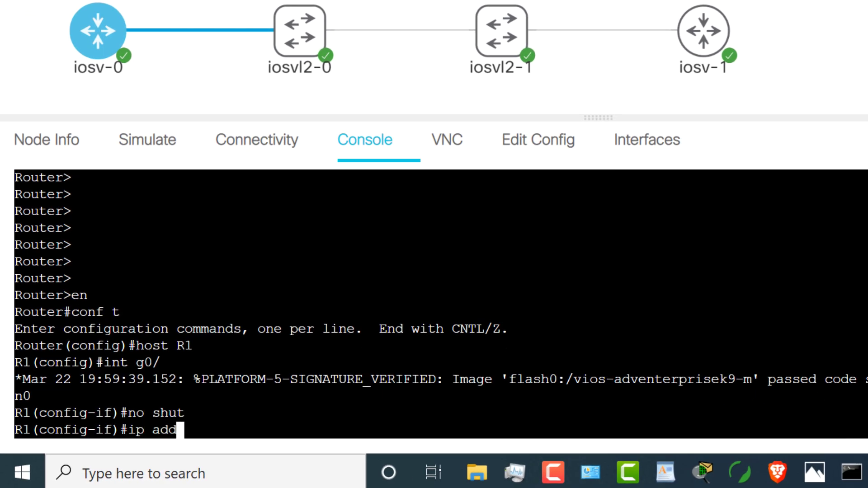
key("Tab")
type("10.1.")
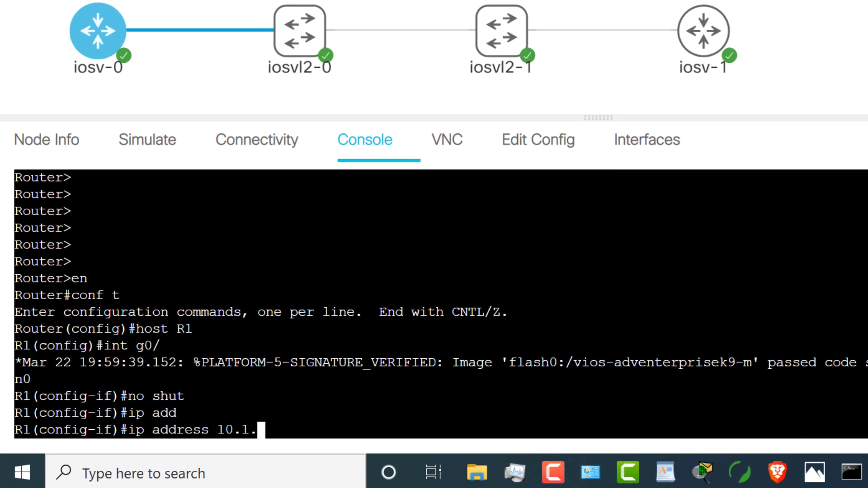
type("1.1 2")
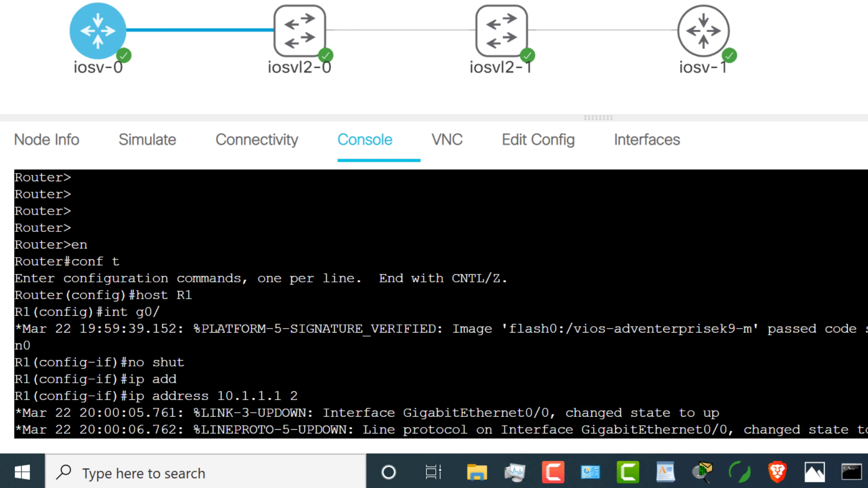
type("55.255.255.0")
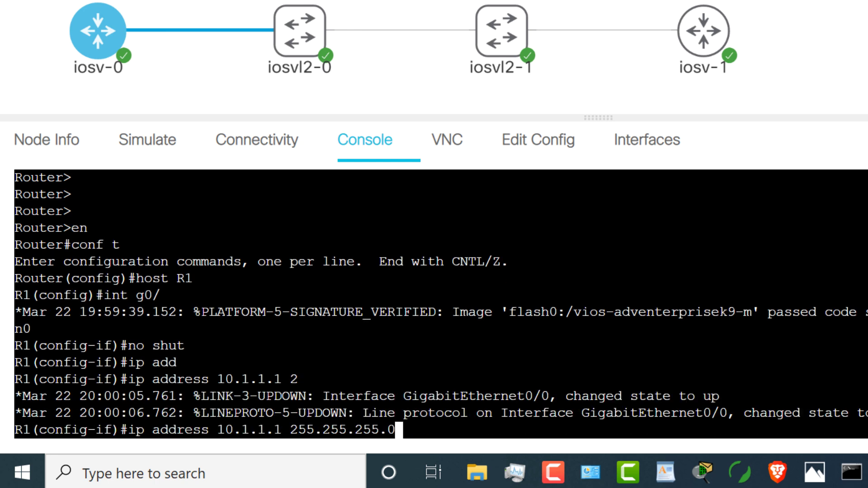
key("Return")
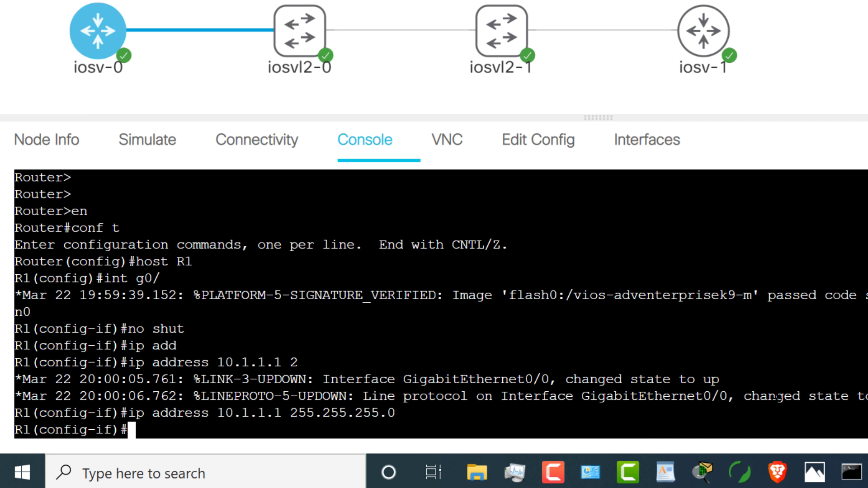
type("end")
key("Return")
type("sh ip int brief")
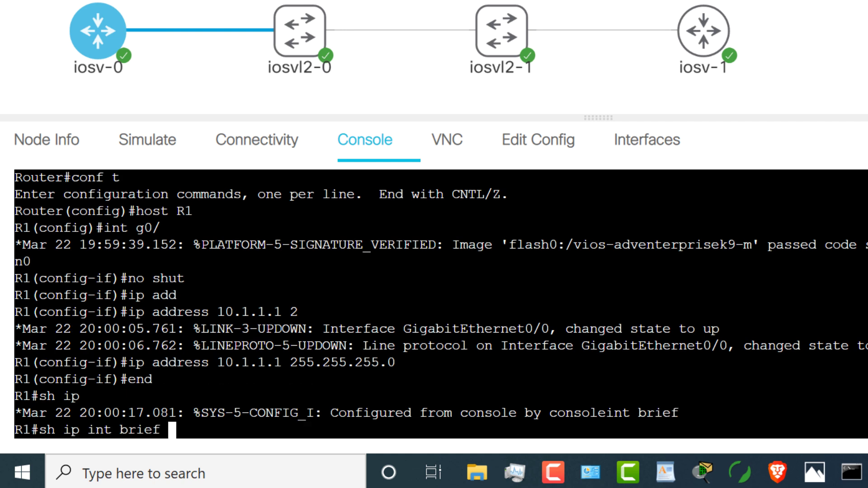
key("Return")
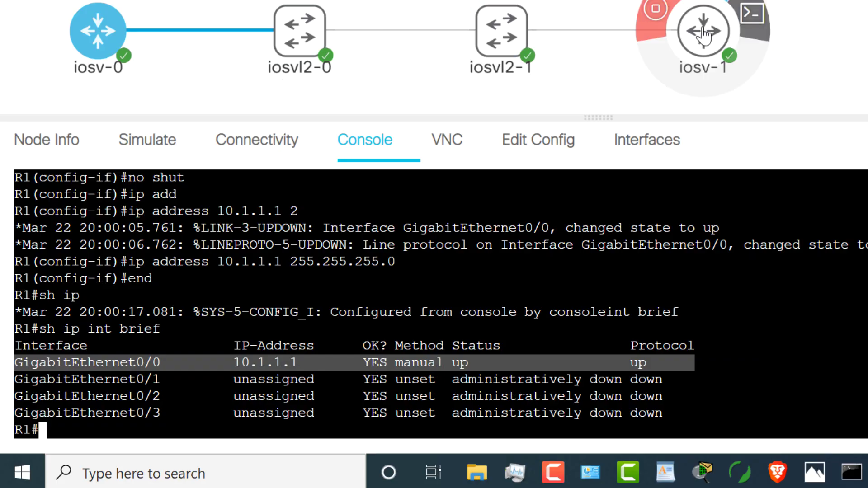
Step: On iosv-1's console, set the hostname R2 and select GigabitEthernet0/0
left_click(704, 34)
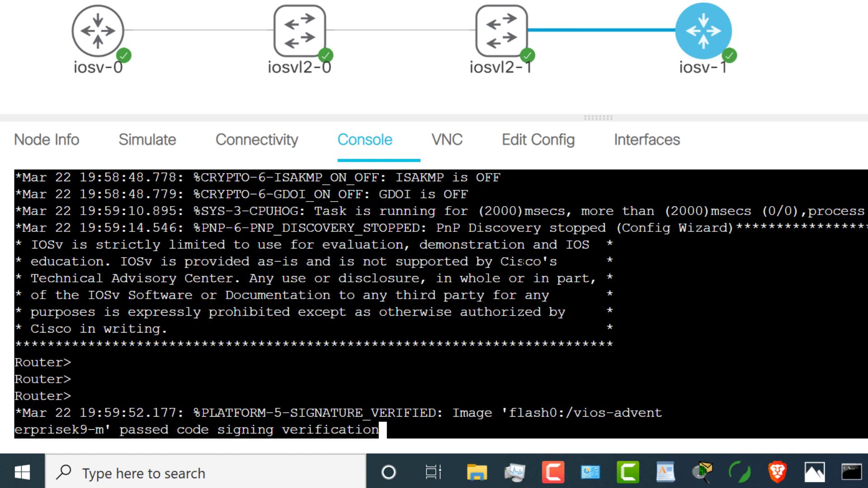
key("Return")
key("Return")
key("Return")
type("en")
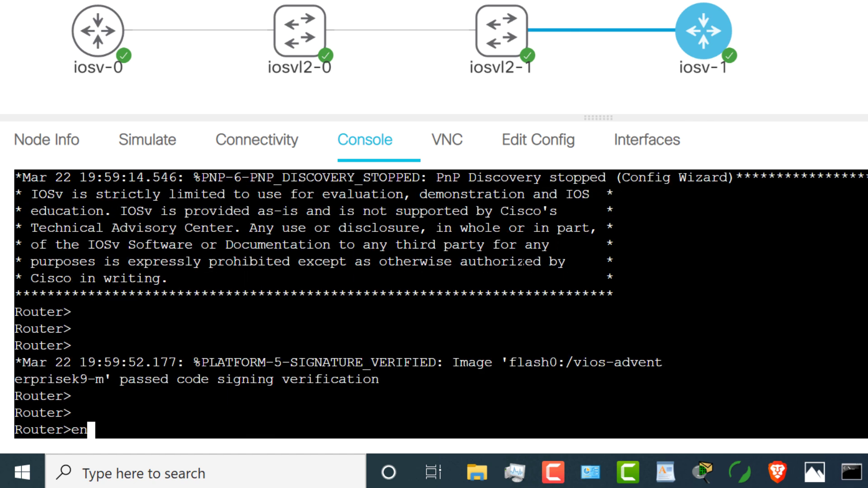
key("Return")
type("conf t")
key("Return")
type("host R2")
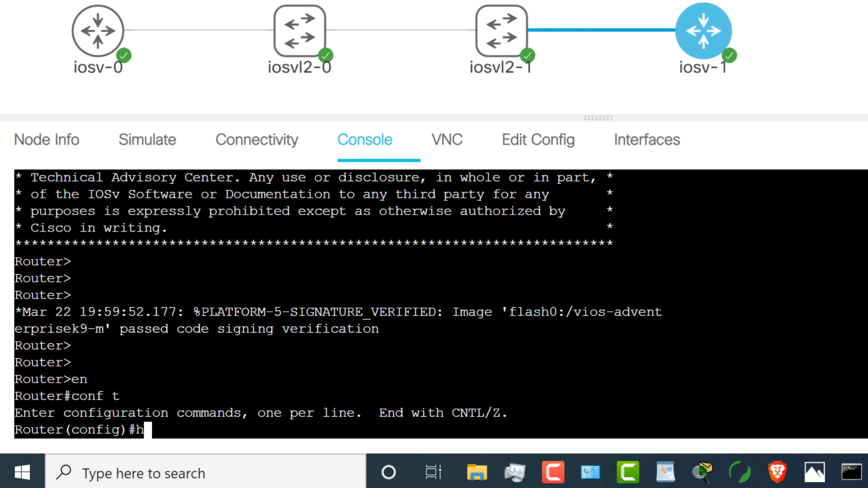
key("Return")
type("int g0/0")
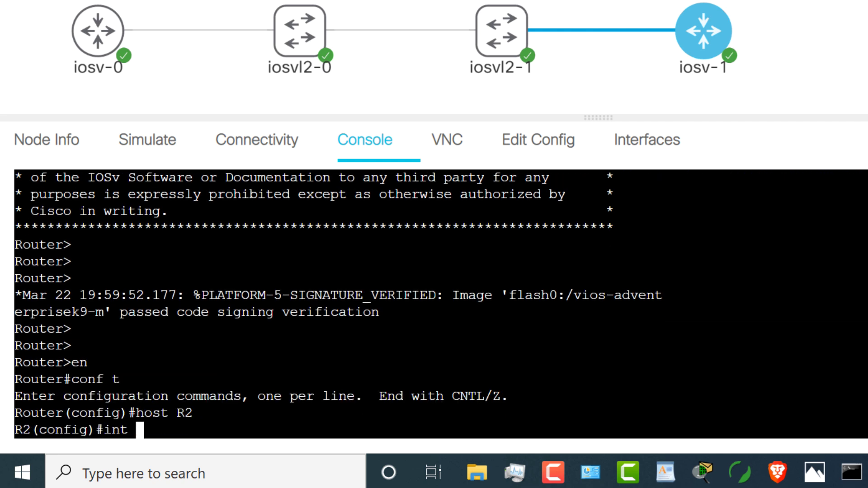
key("Return")
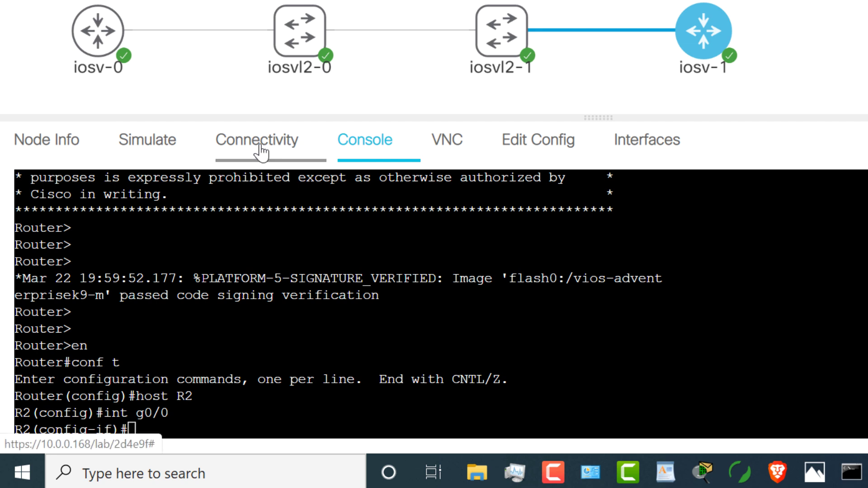
Step: Enable R2's GigabitEthernet0/0 with address 10.1.1.2 255.255.255.0 and exit configuration mode
left_click(259, 150)
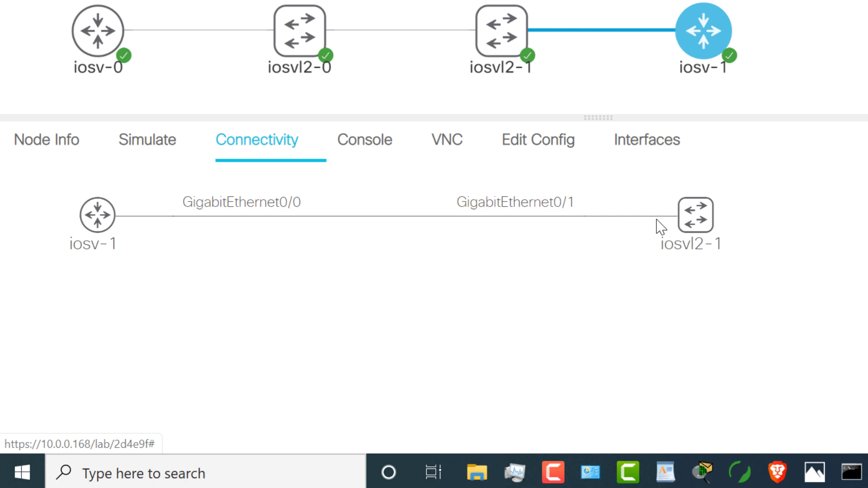
left_click(361, 139)
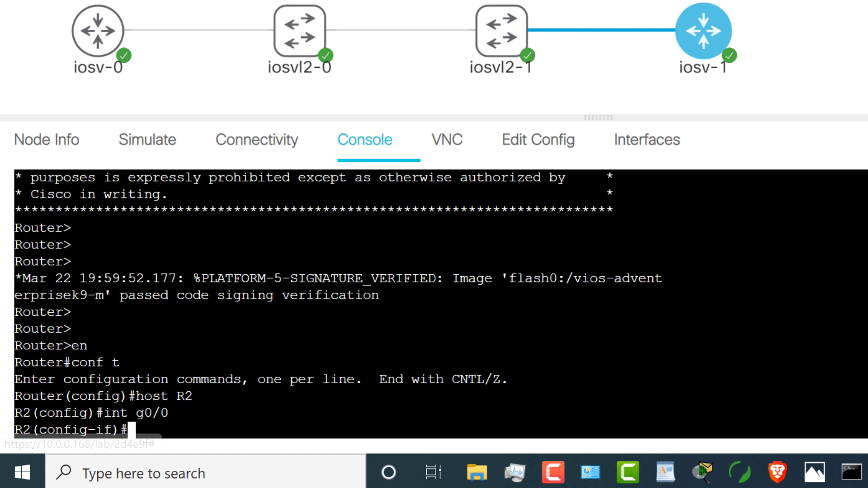
key("Return")
type("no shut")
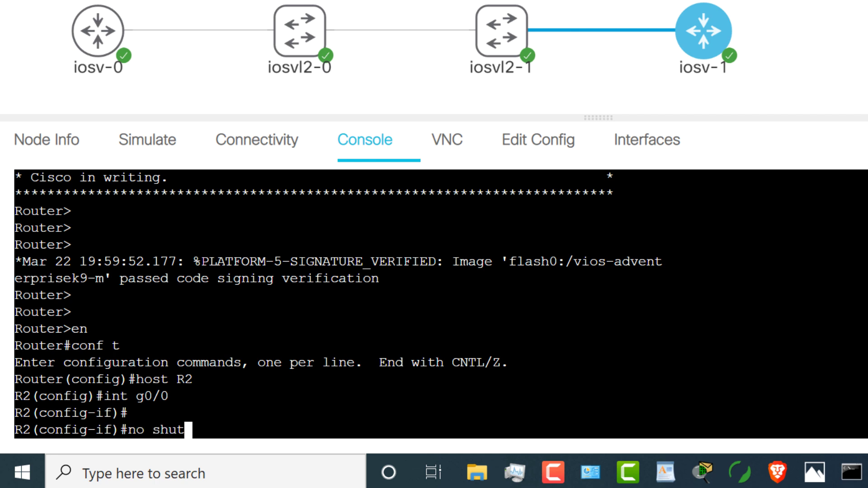
key("Return")
type("ip add")
key("Tab")
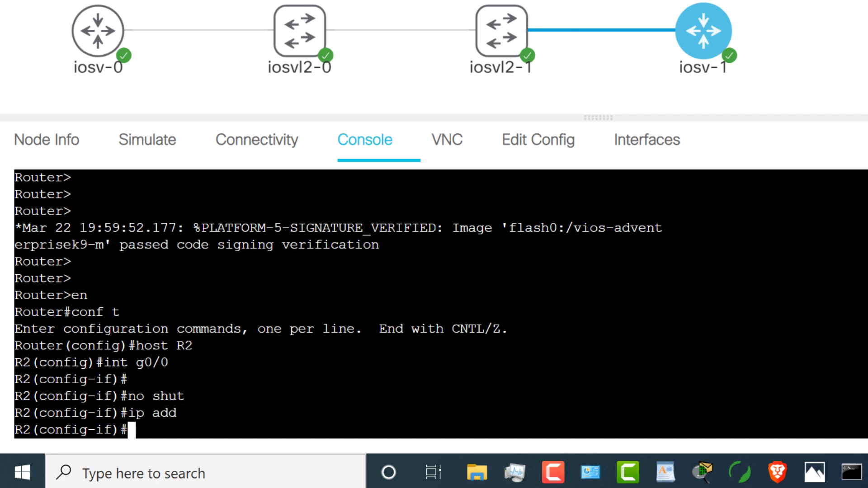
type("10.1.1.2")
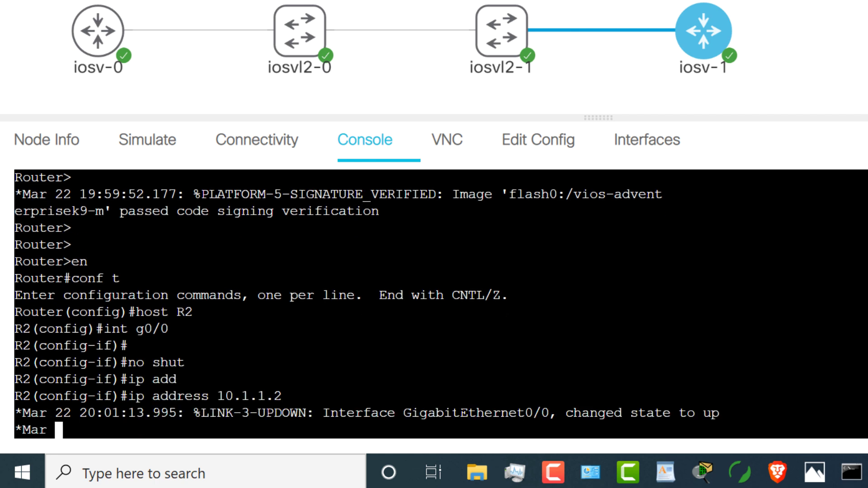
type(" 255.255.255.0")
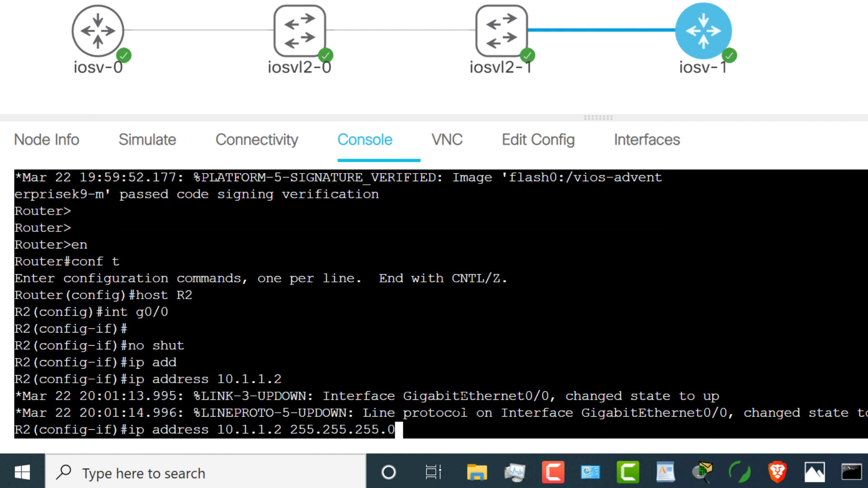
key("Return")
type("end")
key("Return")
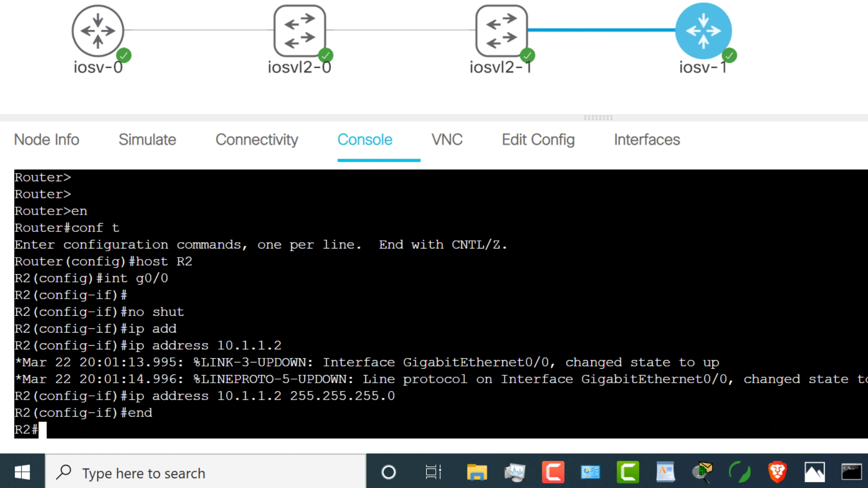
Step: Ping R1 at 10.1.1.1 twice from R2, then save the configuration with wr
type("ping 10.1.1.1")
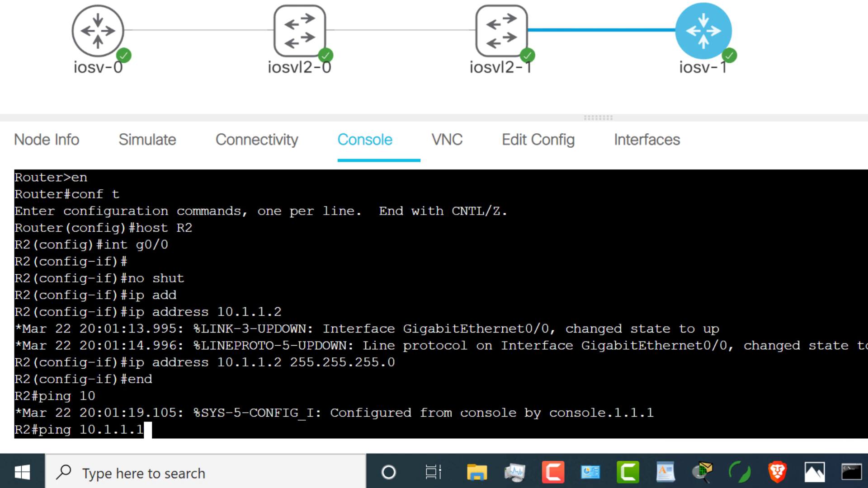
key("Return")
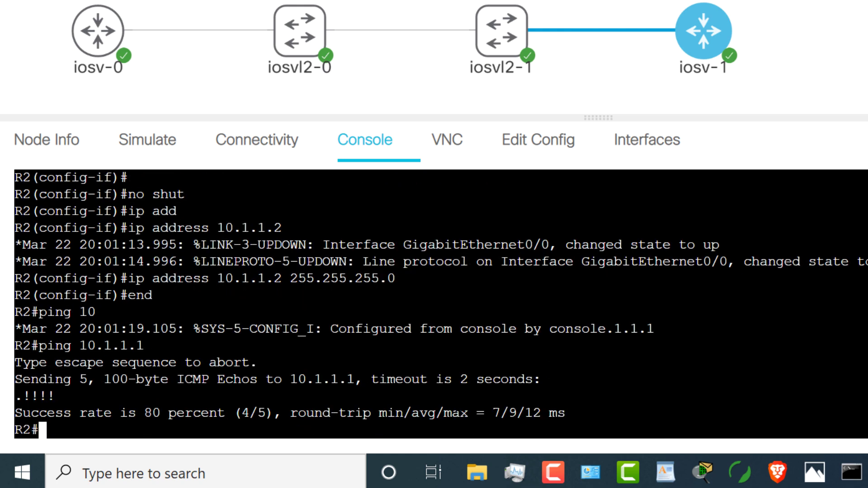
key("Up")
type("]")
key("Return")
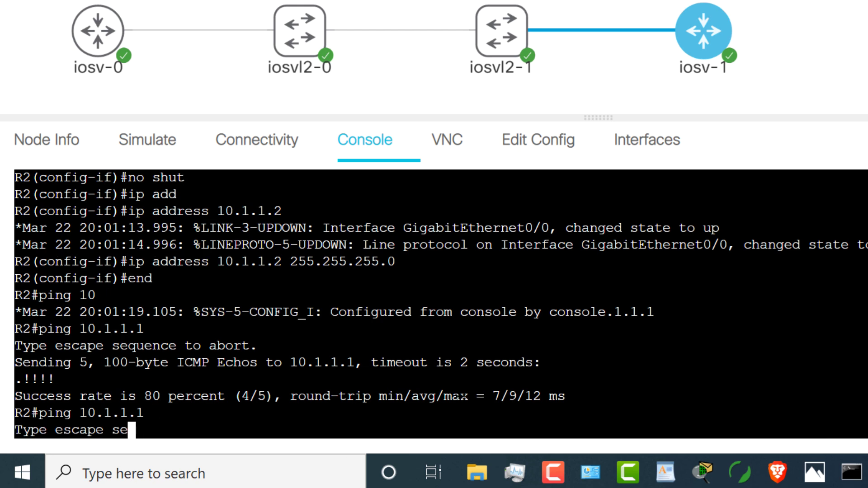
type("wr")
key("Return")
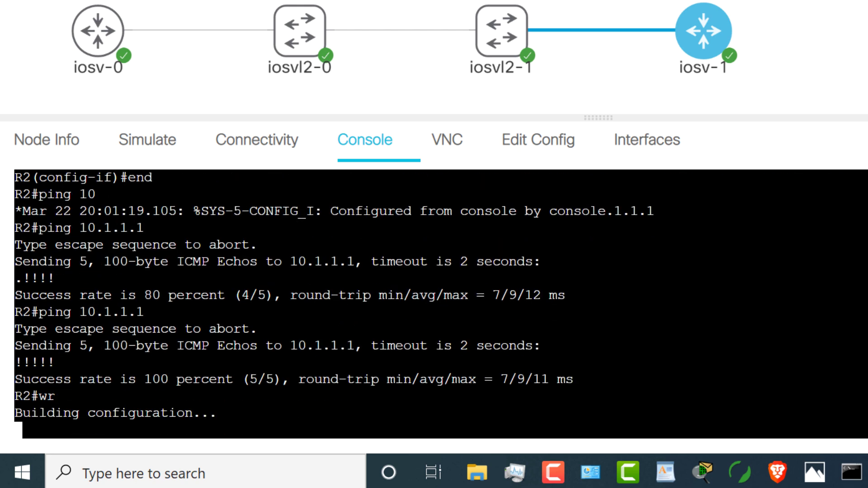
mouse_move(103, 59)
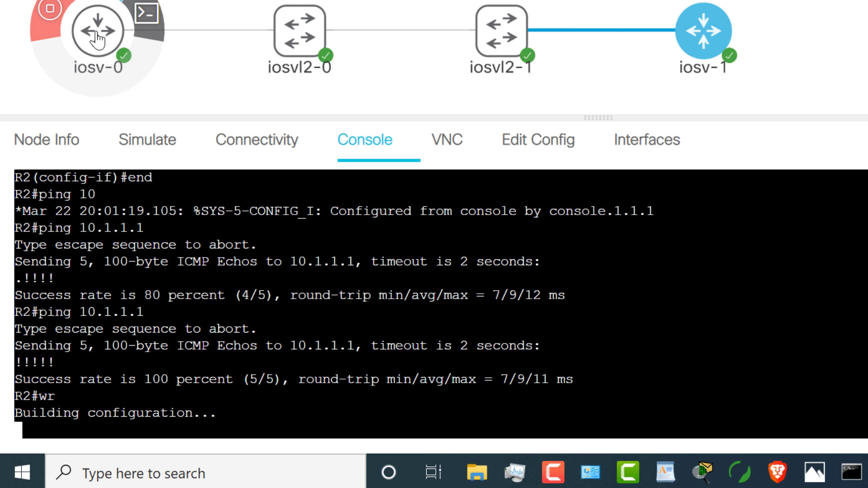
Step: From iosv-0's console, ping 10.1.1.2, correcting the first wrong address through command recall
left_click(94, 34)
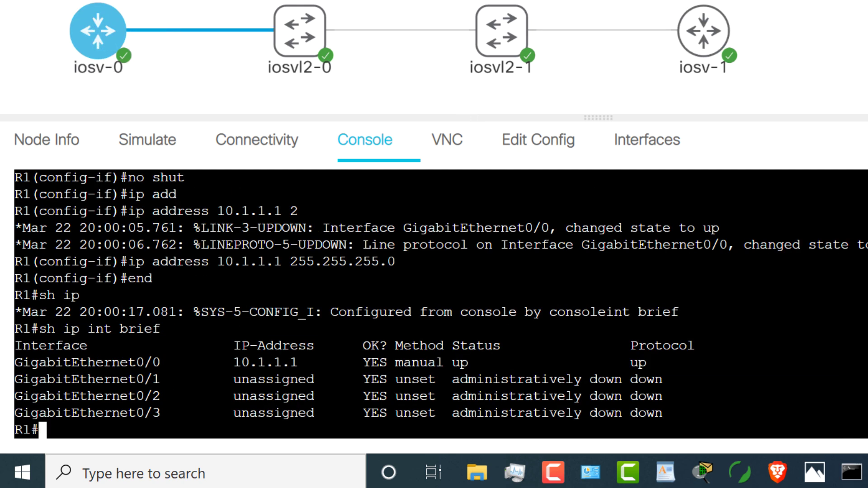
key("Return")
key("Return")
key("Return")
type("ping 10.1.")
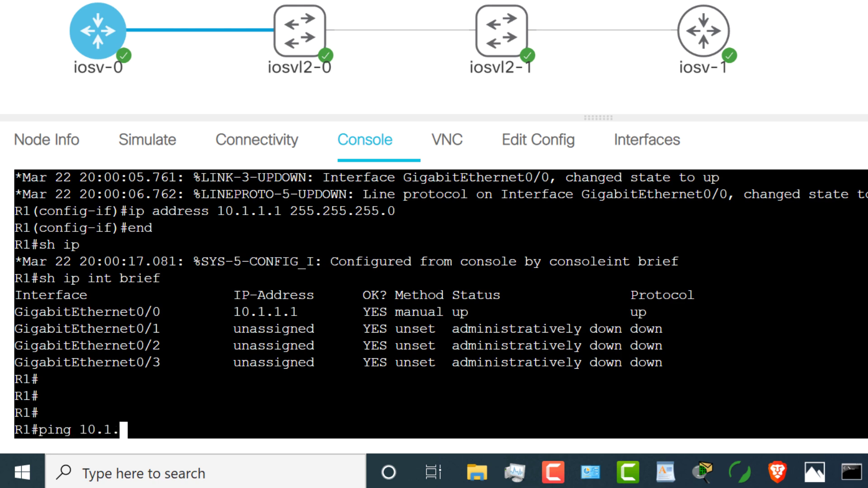
type("1.12")
key("Return")
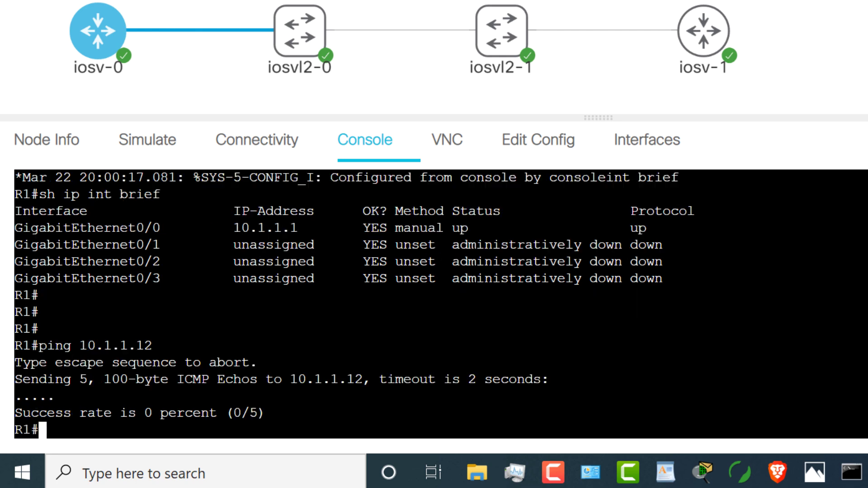
key("Up")
key("BackSpace")
key("BackSpace")
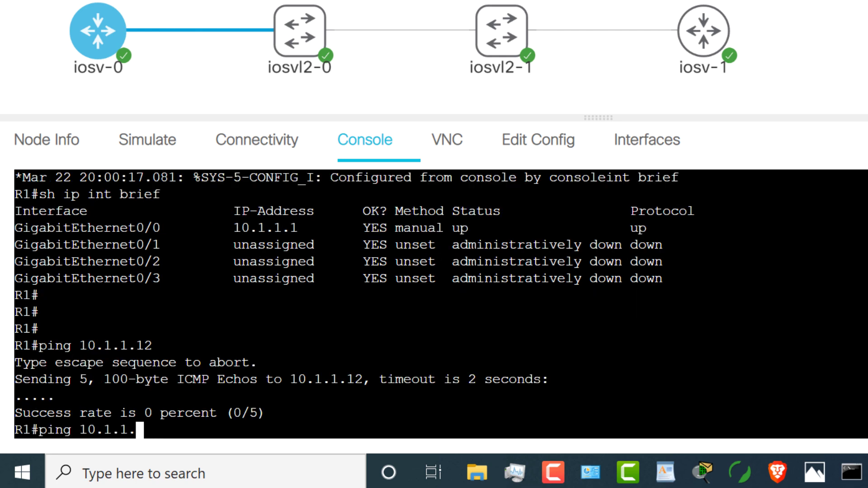
type("2")
key("Return")
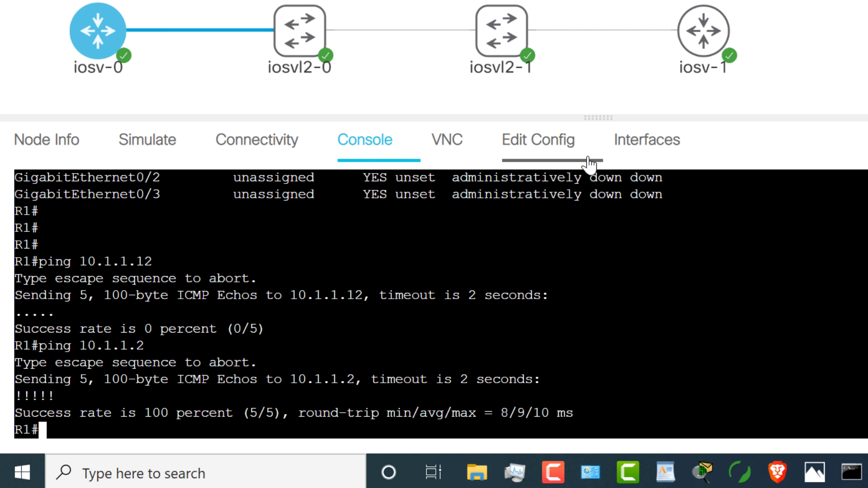
Step: Rename router iosv-0 to R1 and iosv-1 to R2 in Node Info
left_click(57, 153)
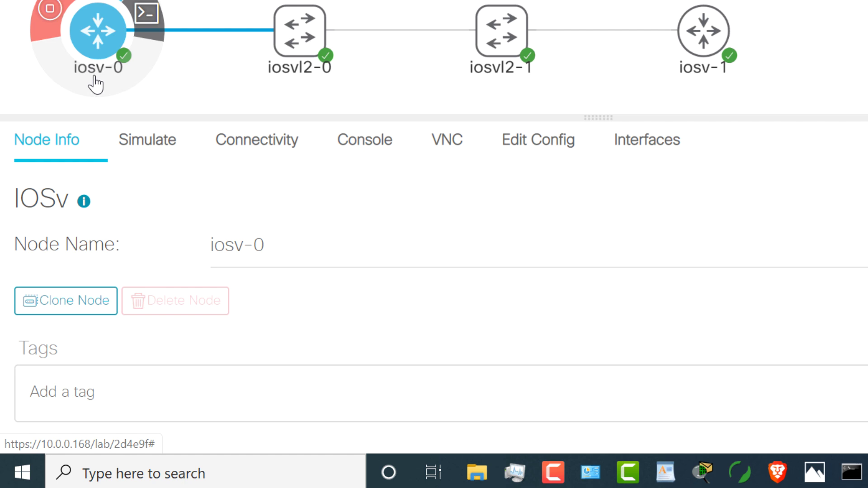
left_click(291, 248)
type("R1")
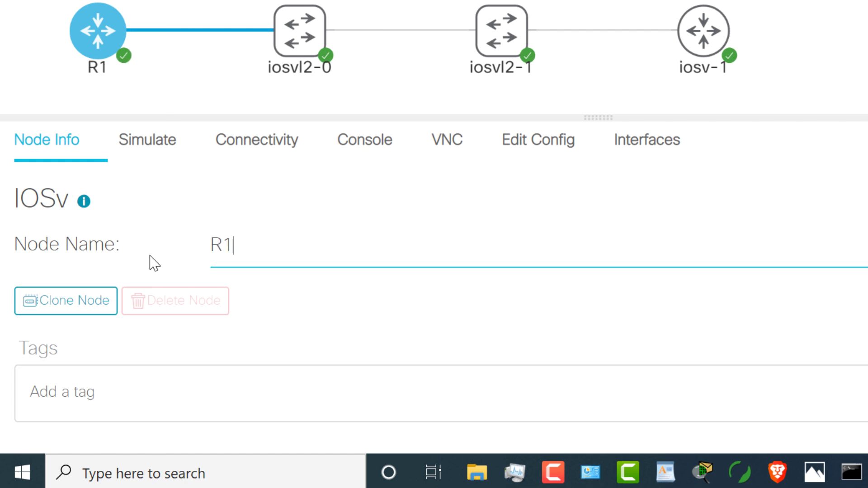
mouse_move(702, 59)
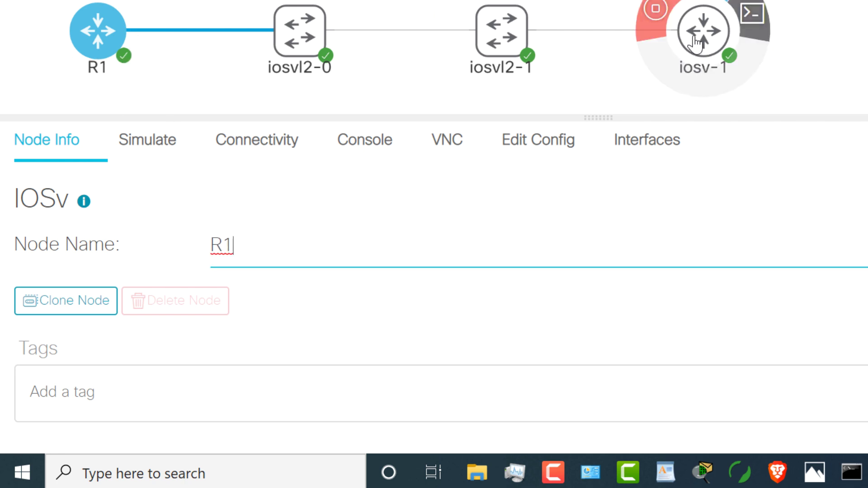
left_click(708, 44)
left_click_drag(312, 246, 165, 258)
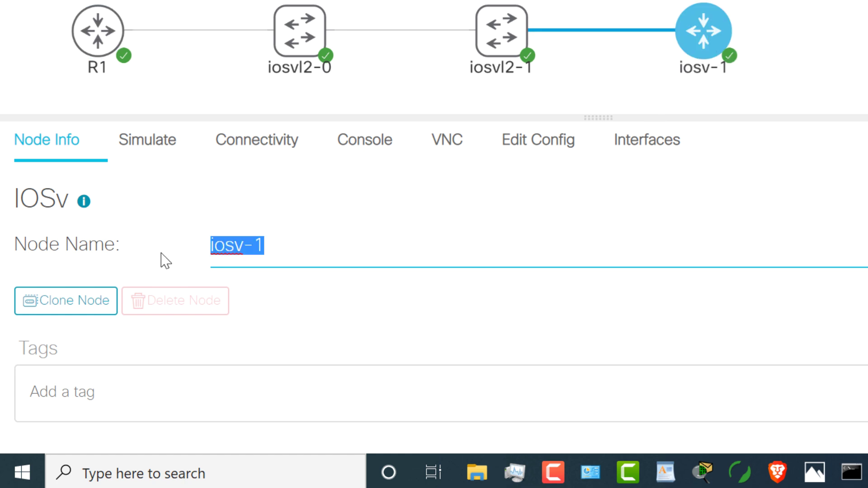
type("R2")
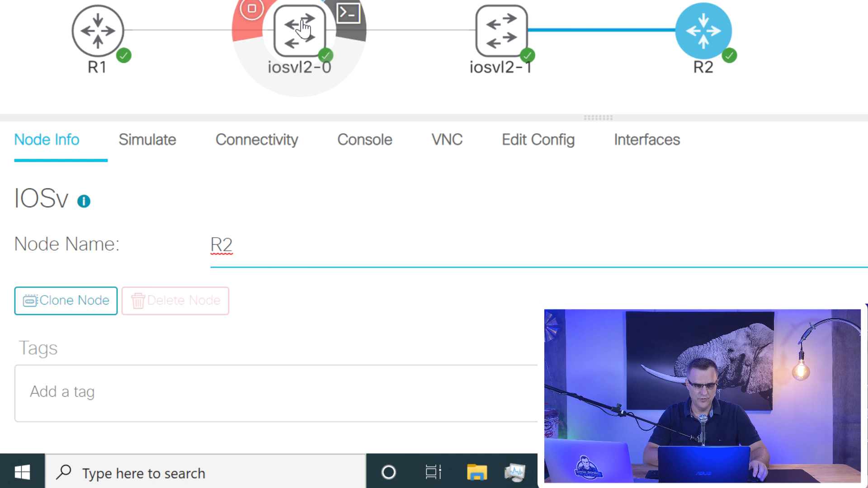
Step: Rename switches iosvl2-0 and iosvl2-1 to S1 and S2, then select R1
left_click(301, 33)
left_click_drag(305, 247, 152, 247)
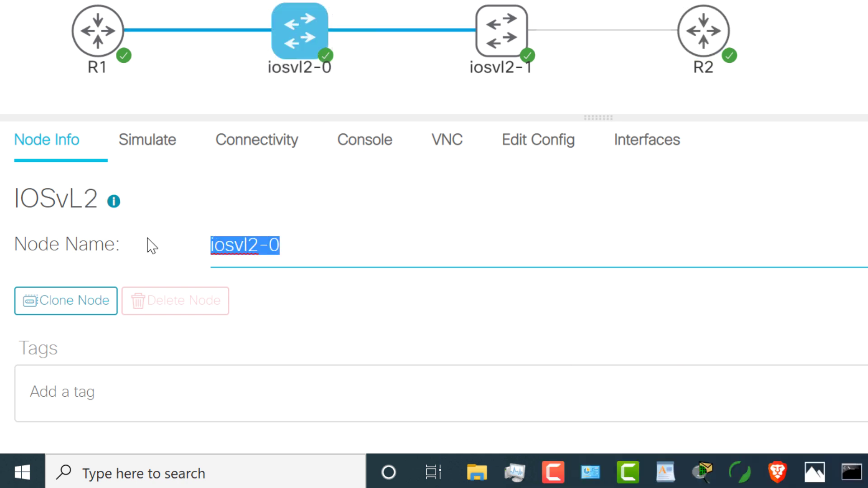
type("S1")
mouse_move(480, 48)
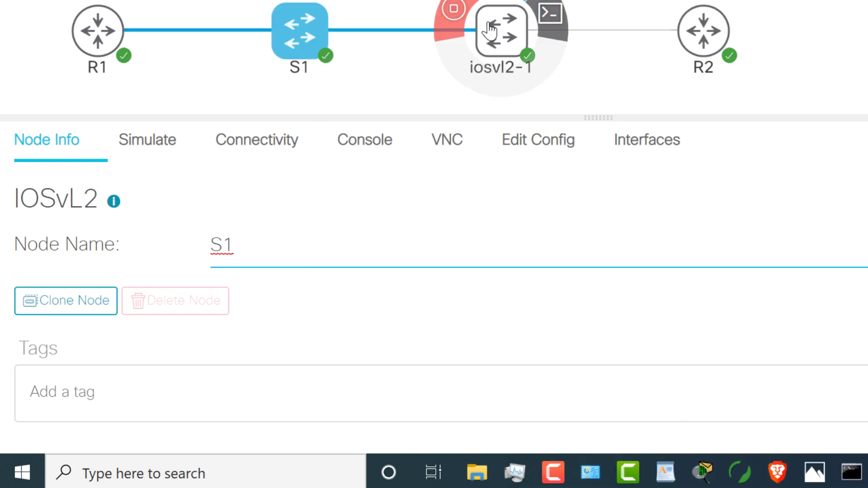
left_click(512, 36)
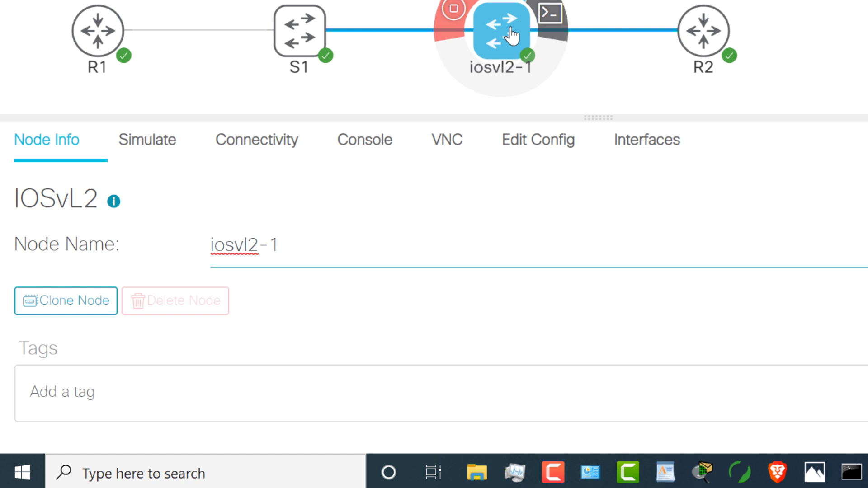
left_click(339, 256)
left_click_drag(339, 256, 205, 257)
type("S2")
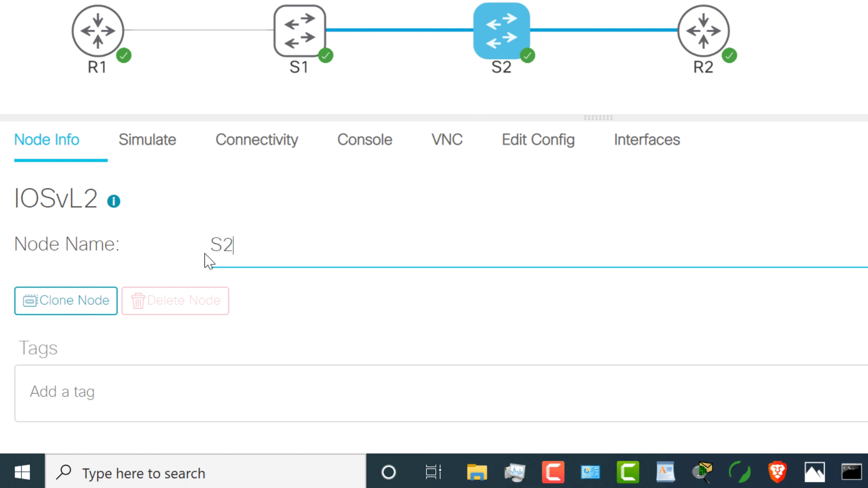
left_click(109, 39)
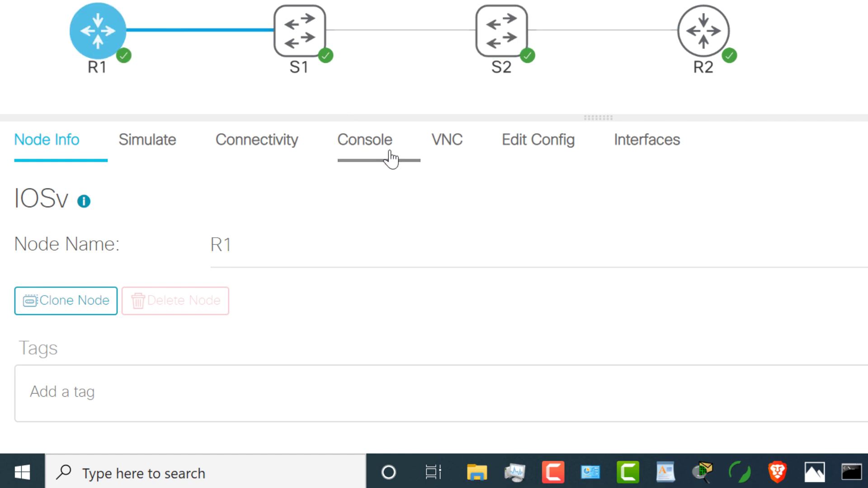
Step: Ping 10.1.1.2 from R1's console
left_click(373, 157)
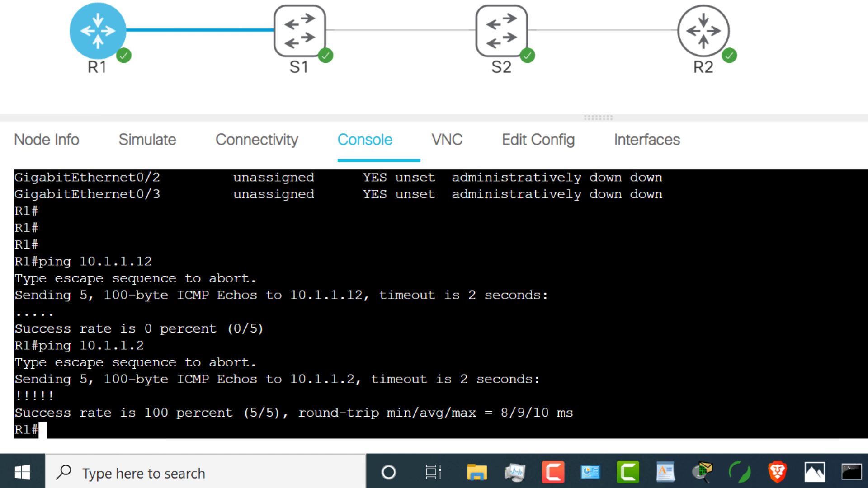
key("Return")
key("Return")
type("ping ")
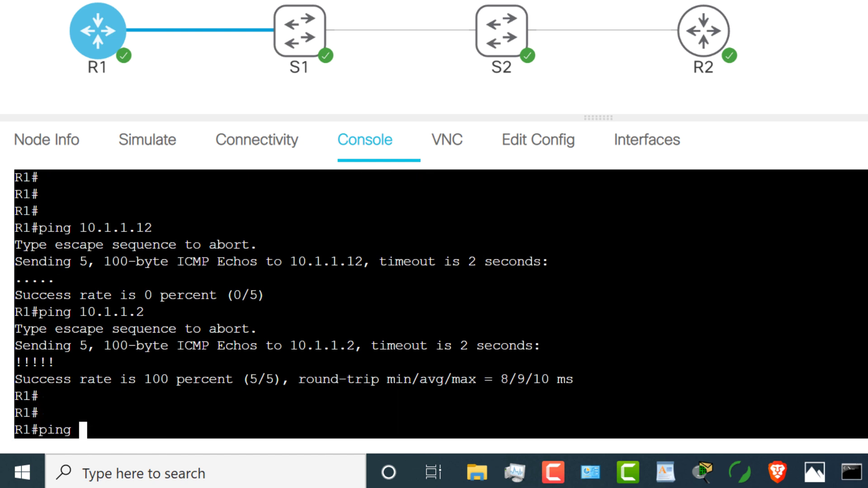
type("10.1.1")
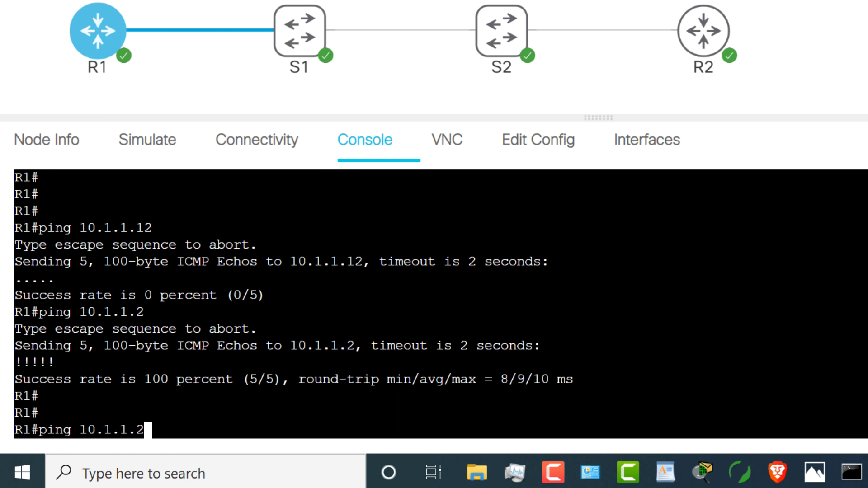
type(".2")
key("Return")
Step: Configure R1's Loopback0 with IP address 1.1.1.1 255.255.255.255
type("i")
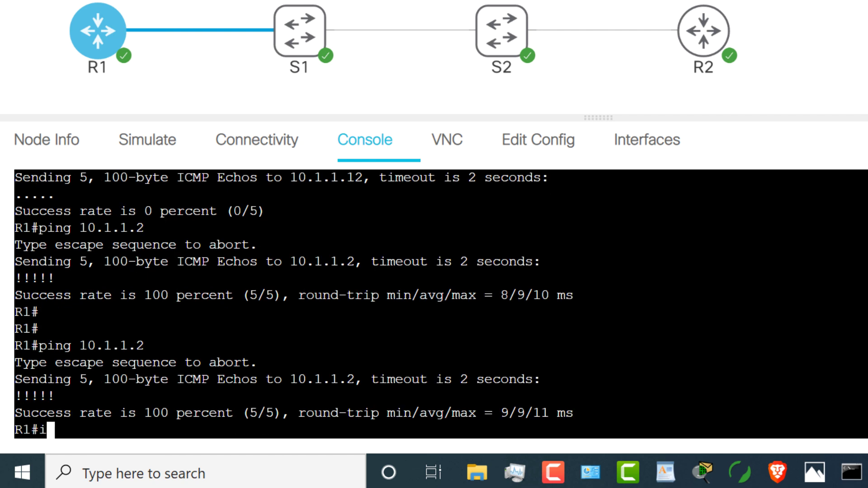
type("nt")
key("BackSpace")
key("BackSpace")
key("BackSpace")
key("BackSpace")
type("conf t")
key("Return")
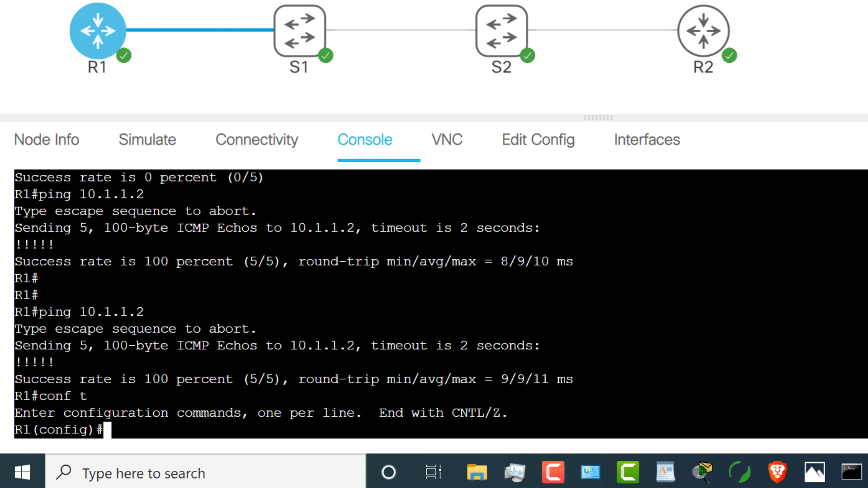
type("int loop 0")
key("Return")
type("ip ad")
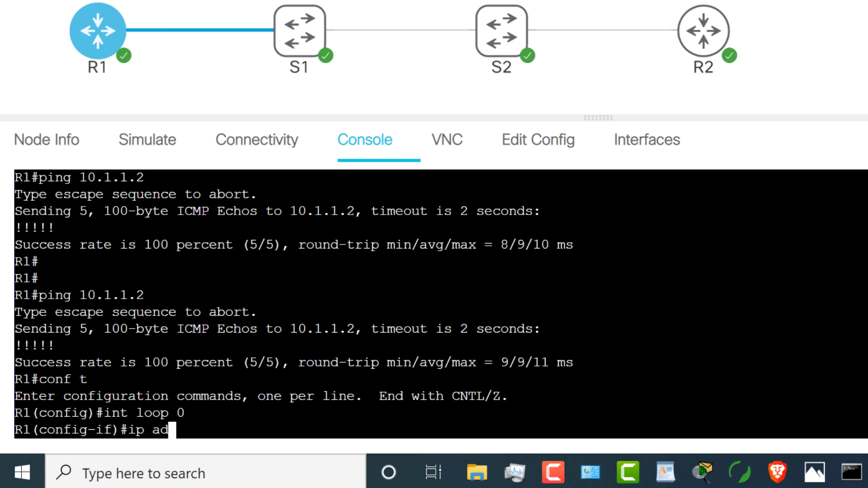
type("d")
key("Tab")
type("1.1.1.1.")
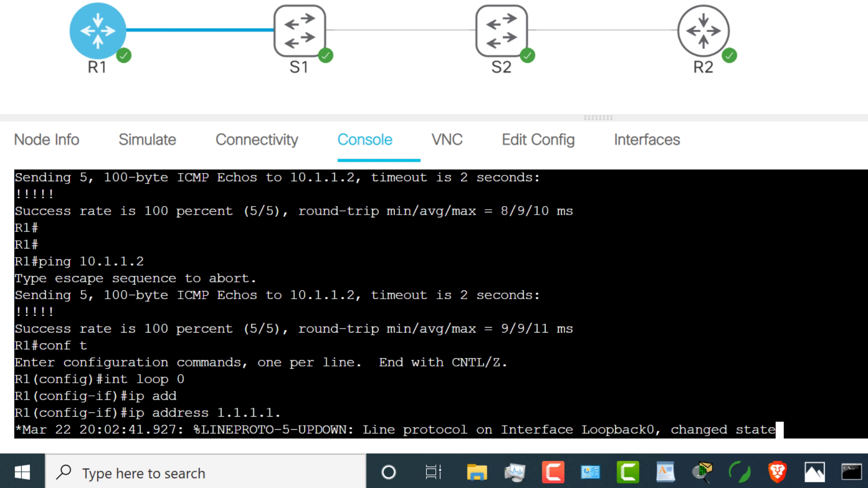
key("BackSpace")
type("1 255.255.255.255")
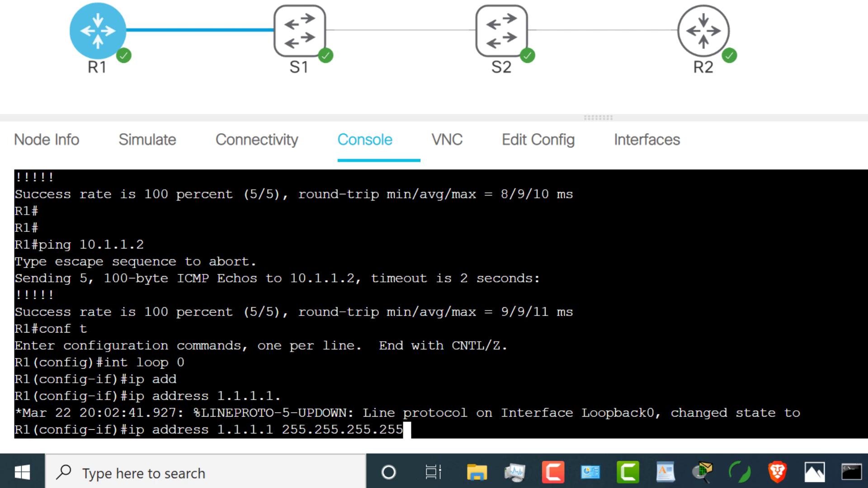
key("Return")
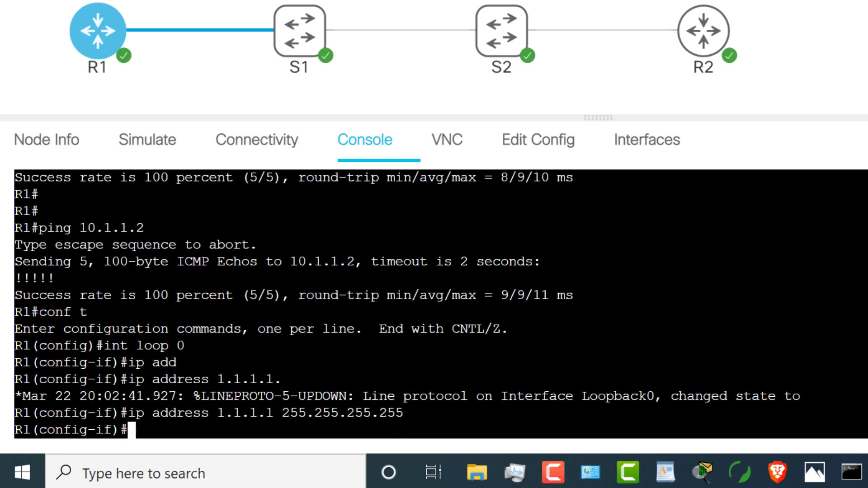
Step: On R1, create OSPF process 1 with network 0.0.0.0 255.255.255.255 area 0
type("end")
key("Return")
type("conf t")
key("Return")
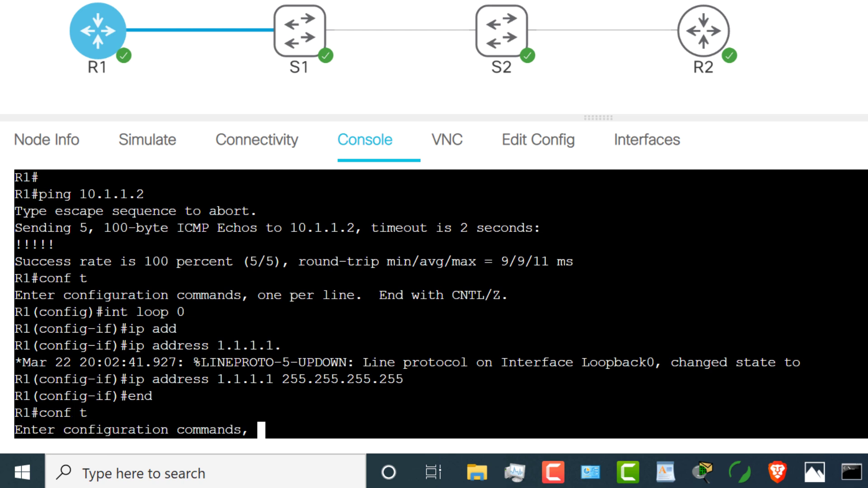
type("router ospf 1")
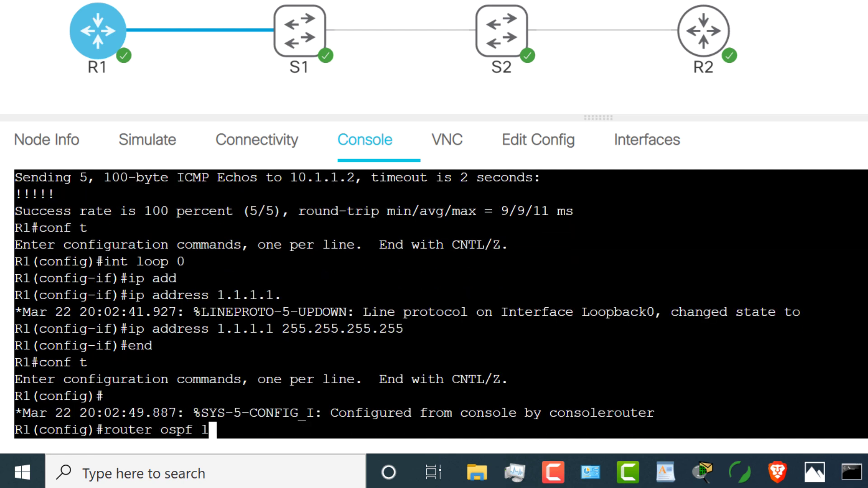
key("Return")
type("net")
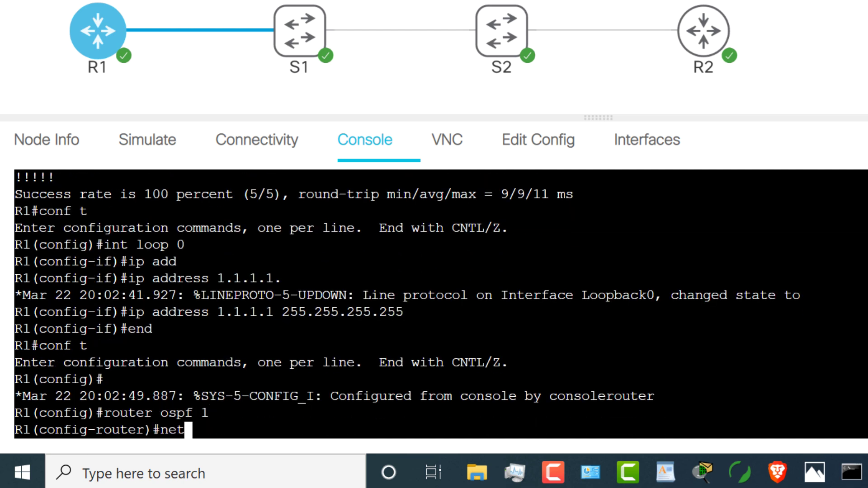
key("Tab")
type("0.0.0.0 255.255.255.25")
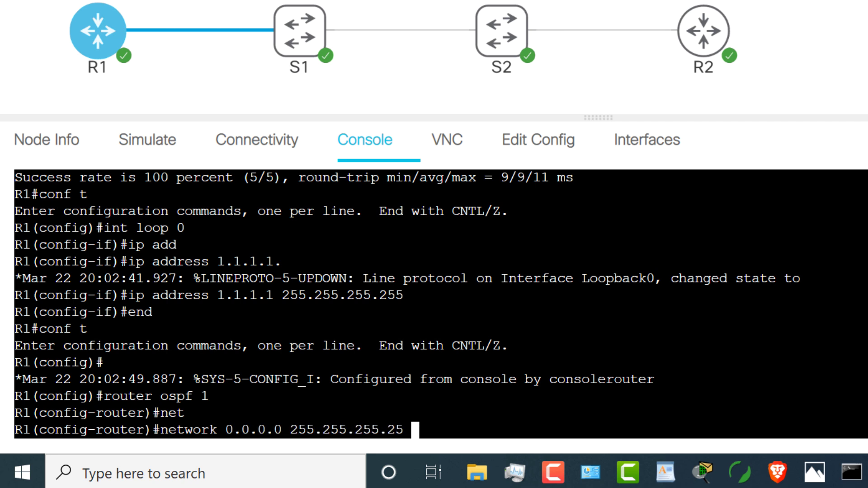
type("5 aqrea")
key("BackSpace")
key("BackSpace")
key("BackSpace")
key("BackSpace")
key("BackSpace")
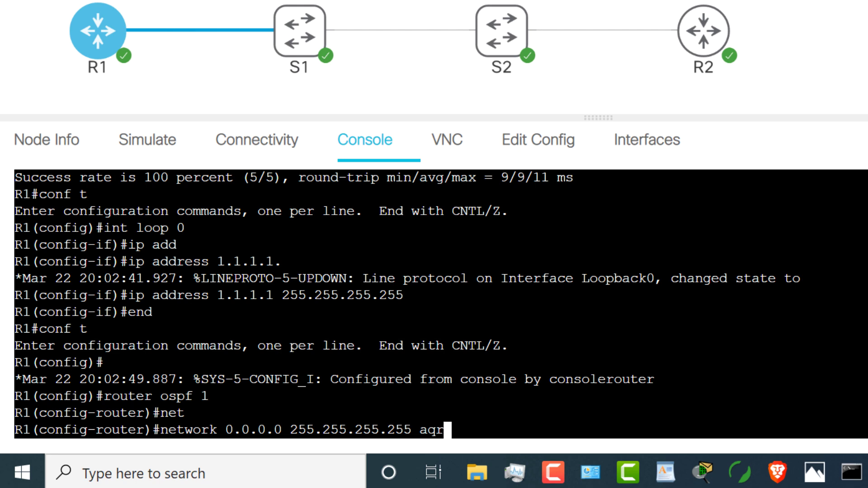
type("rea 0")
key("Return")
Step: Exit configuration mode, save R1's configuration with wr, and select R2
type("end")
key("Return")
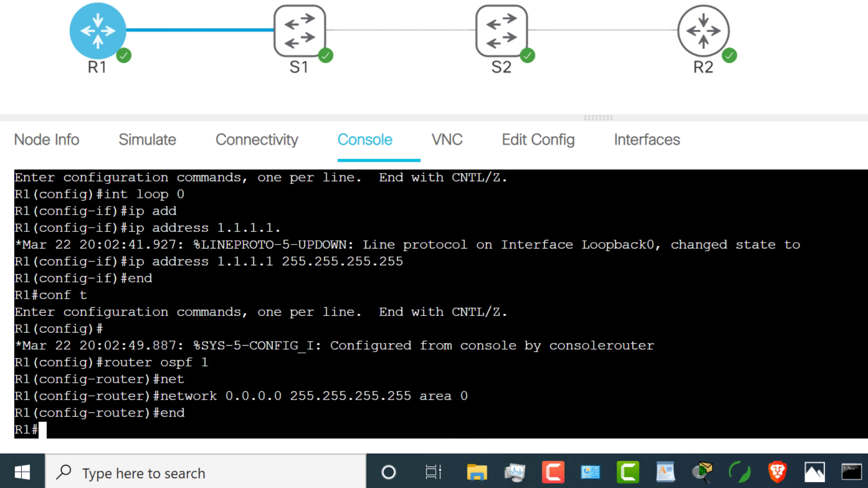
type("wr")
key("Return")
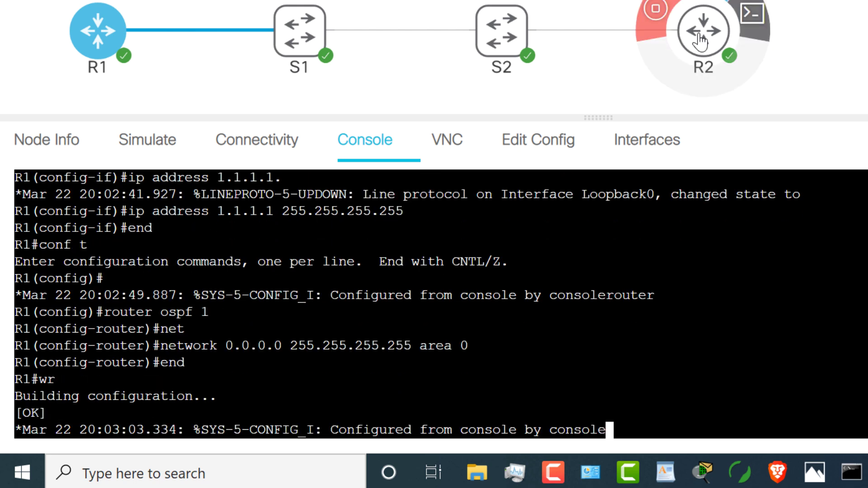
left_click(707, 33)
Step: Give R2's Loopback0 the address 2.2.2.2 255.255.255.255
key("Return")
key("Return")
key("Return")
key("Return")
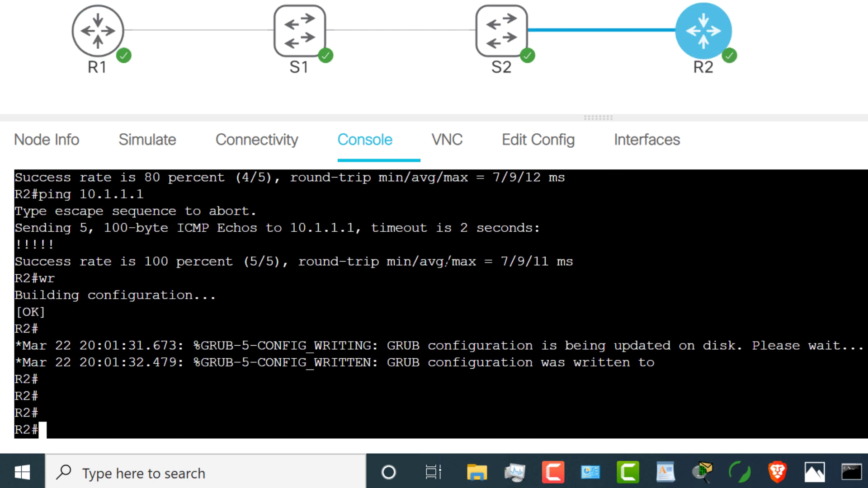
type("conf t")
key("Return")
type("int l")
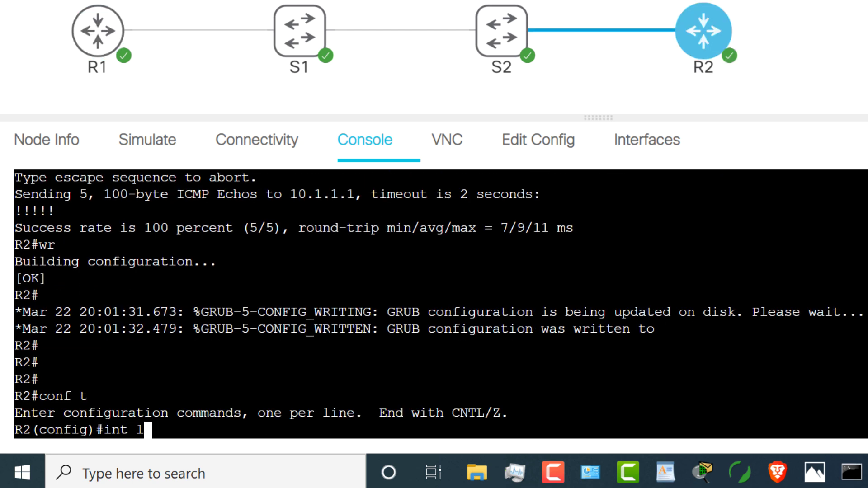
type("oop 0")
key("Return")
type("ip add")
key("Tab")
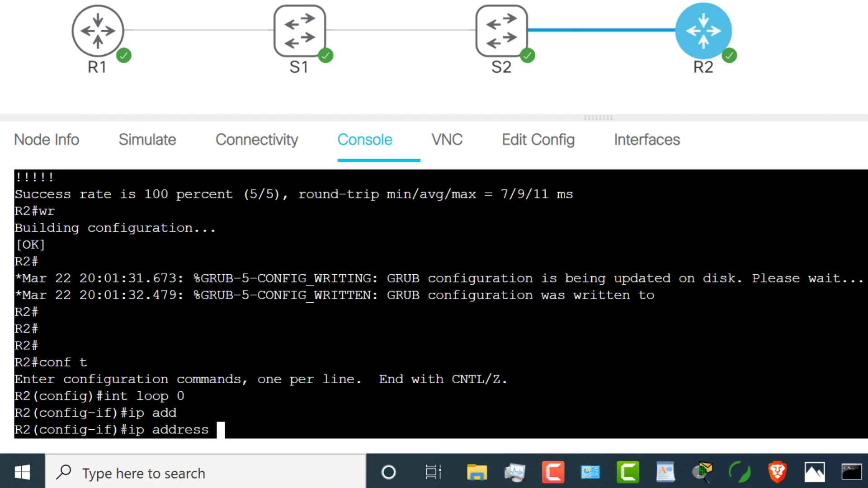
type("2.2.2.2")
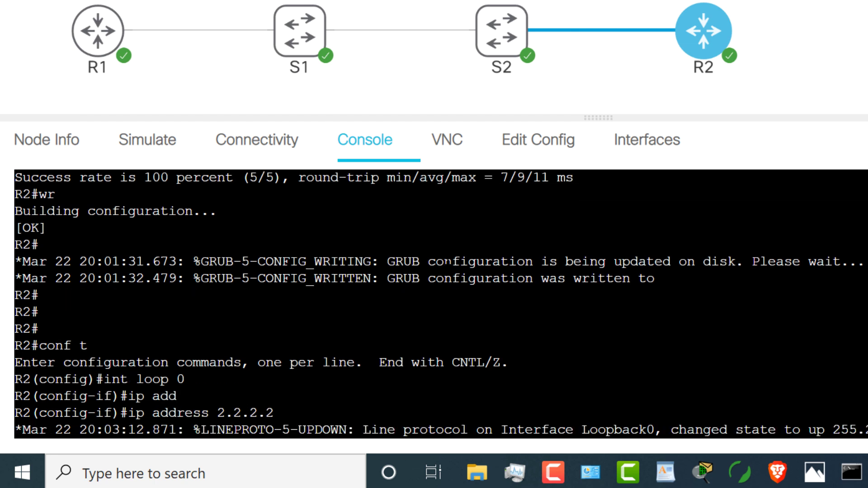
type(" 255.255.255.255.25")
key("Return")
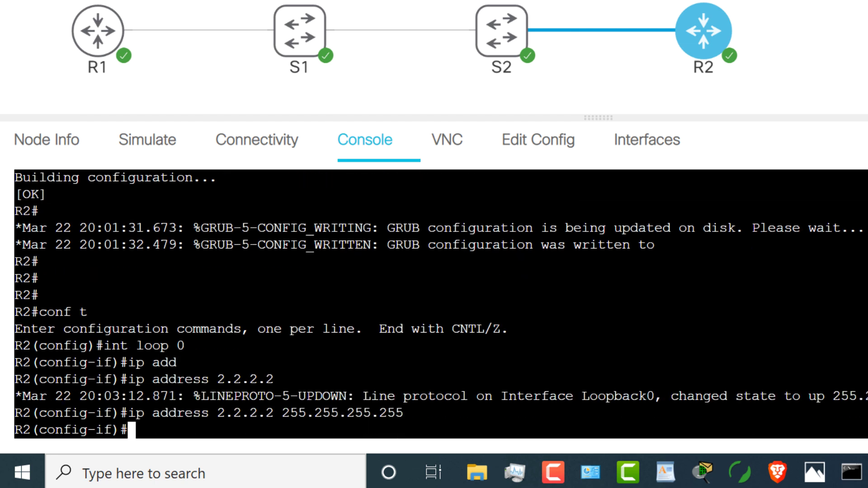
Step: Enable OSPF 1 on R2 with network 0.0.0.0 255.255.255.255 area 0 and save with wr
type("router ospf 1")
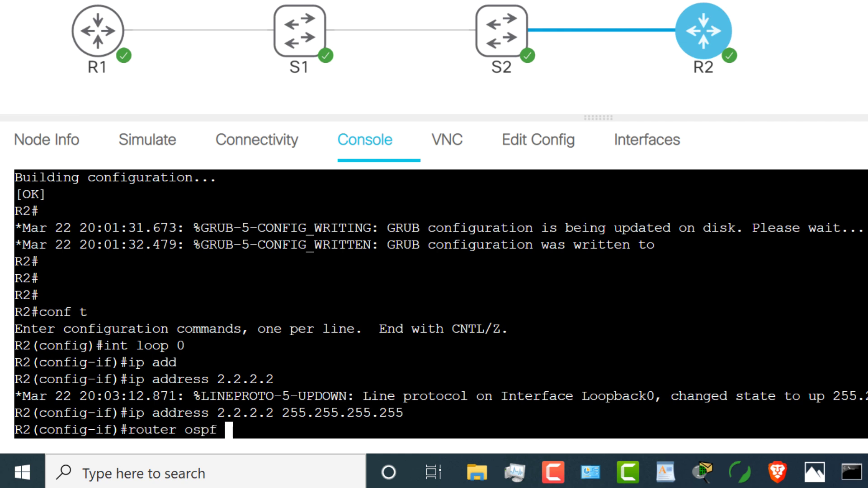
key("Return")
type("net")
key("Tab")
type("0.0.0.")
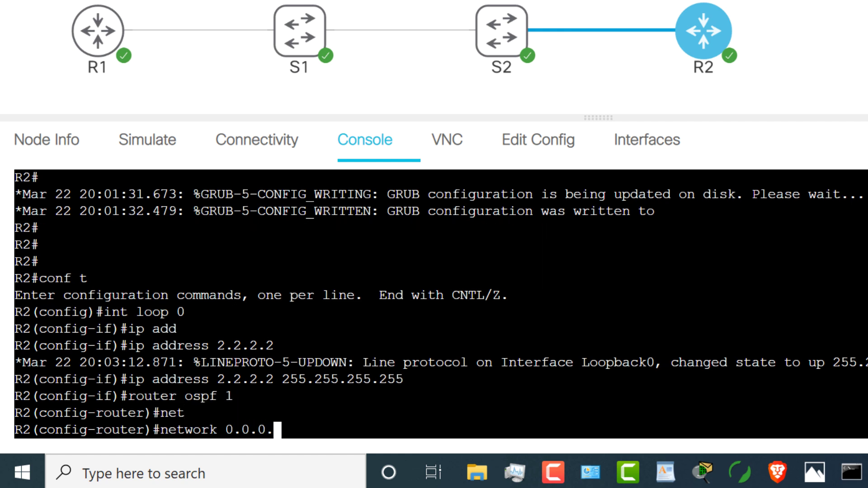
type("0 255.255.255.255")
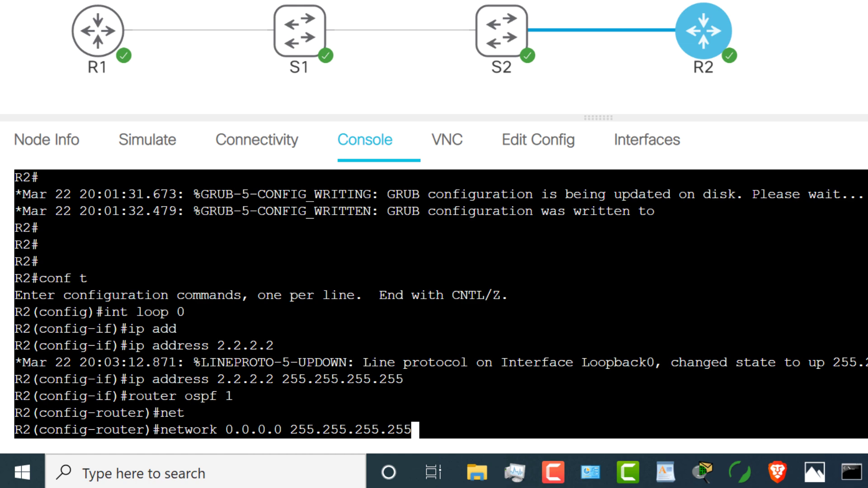
type(" area 0")
key("Return")
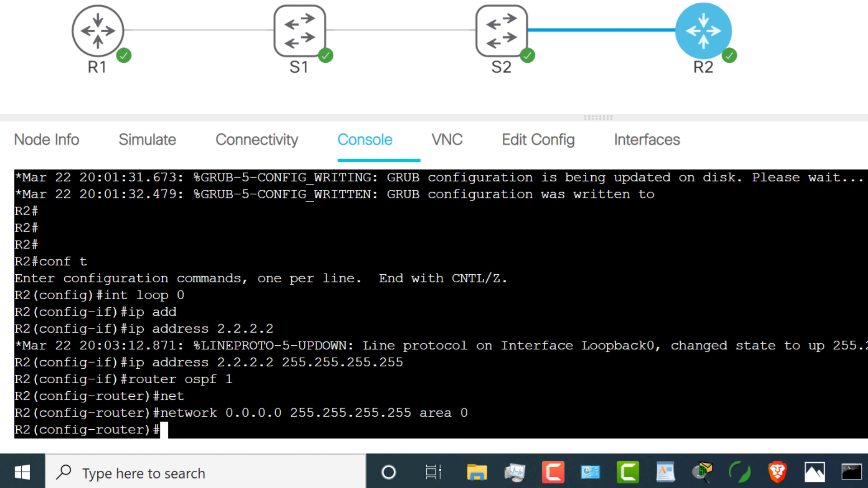
type("end")
key("Return")
type("wr")
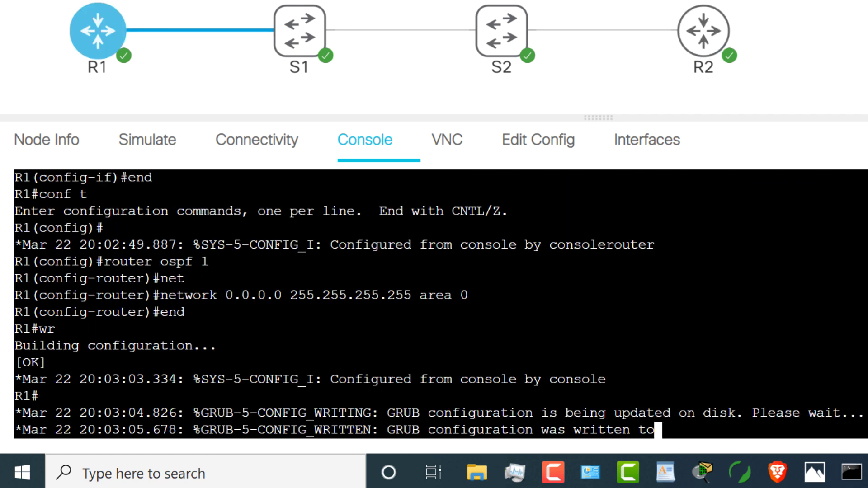
key("Return")
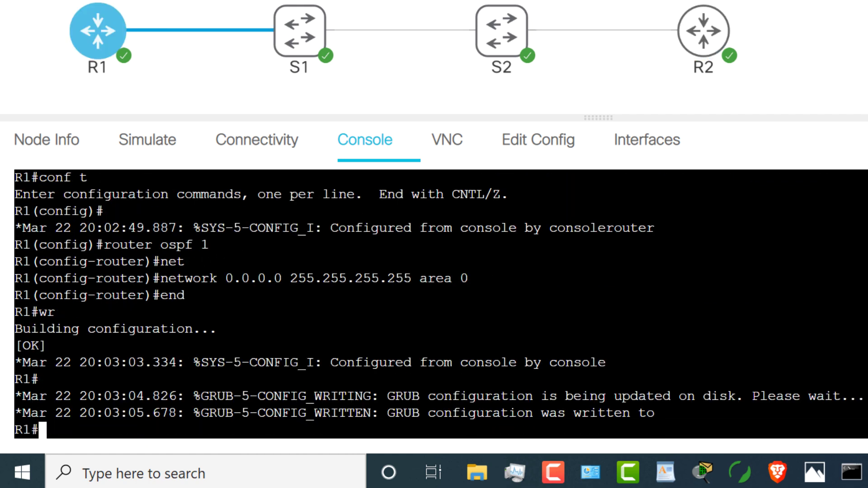
Step: Display R1's routing table with sh ip route
key("Return")
key("Return")
key("Return")
type("sh ip route")
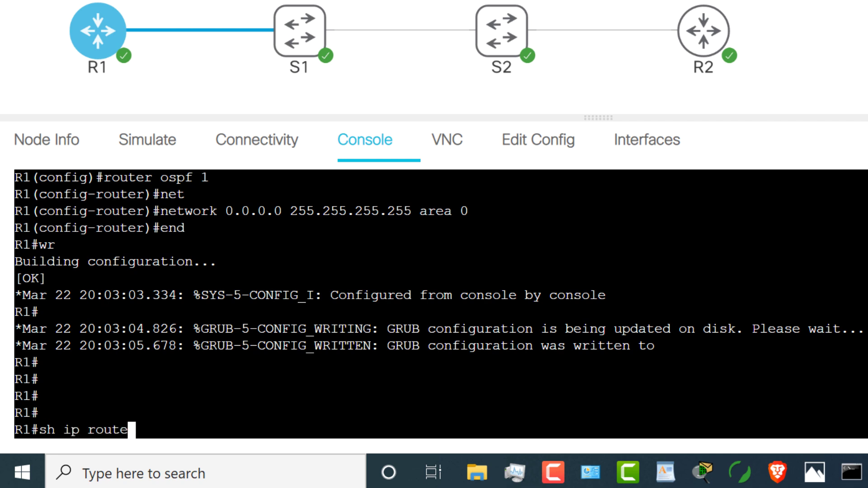
key("Return")
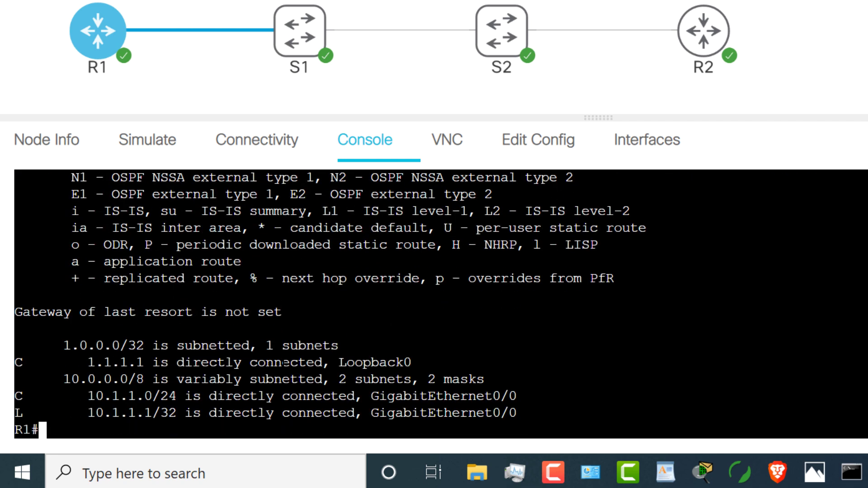
key("Up")
key("Return")
Step: Repeatedly check R1's OSPF neighbor 2.2.2.2 as it passes 2WAY and EXSTART states
type("sh ip ospf ne")
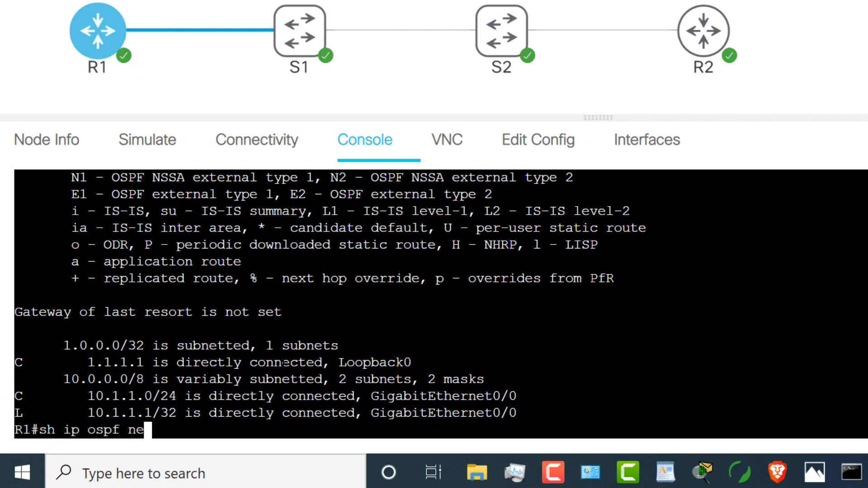
key("Tab")
key("Return")
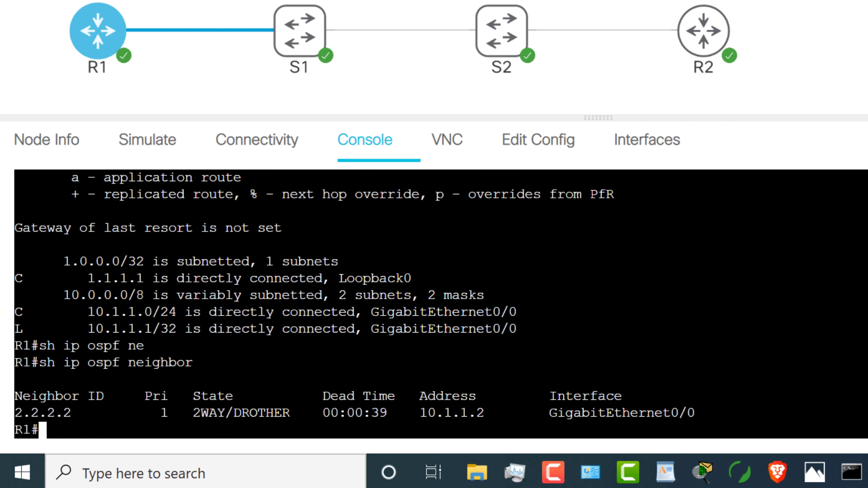
double_click(241, 412)
key("Up")
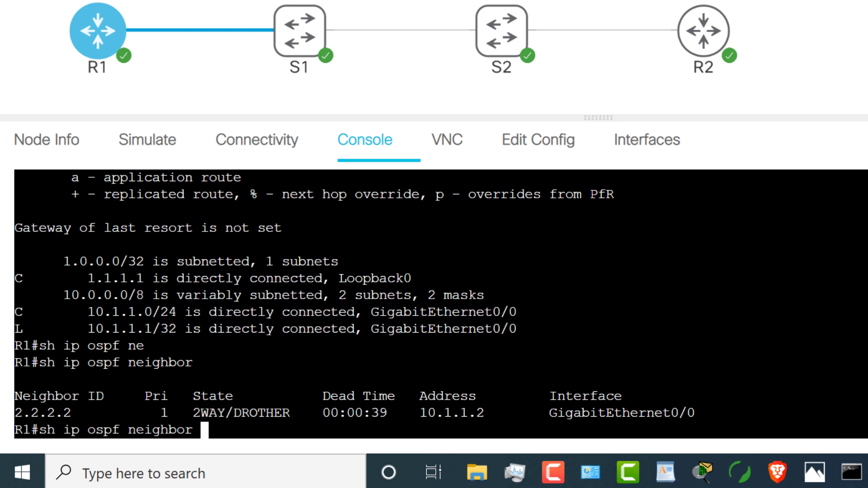
key("Return")
key("Up")
key("Return")
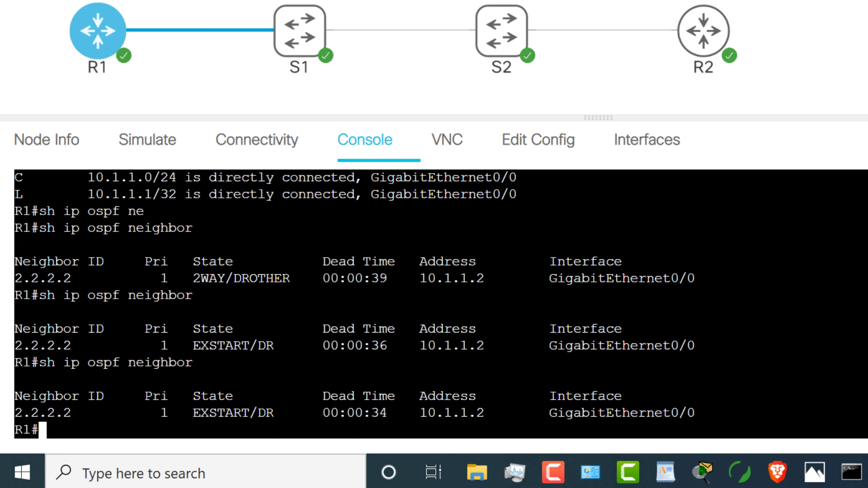
double_click(233, 412)
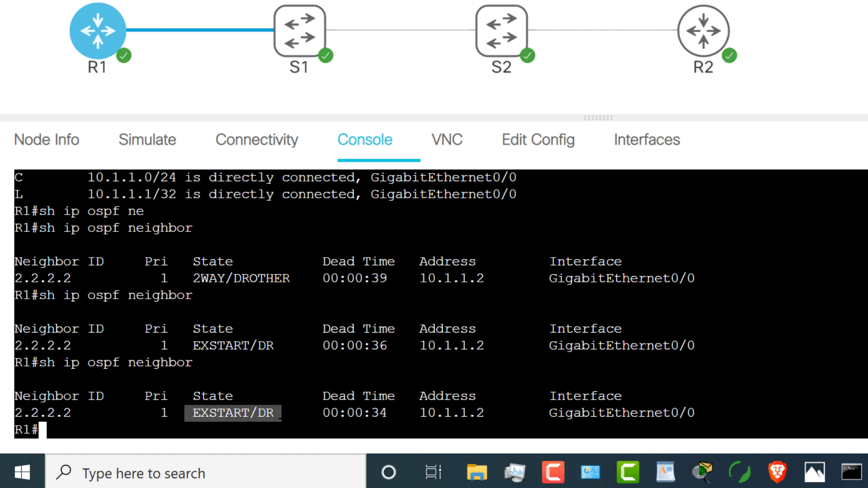
key("Up")
key("Return")
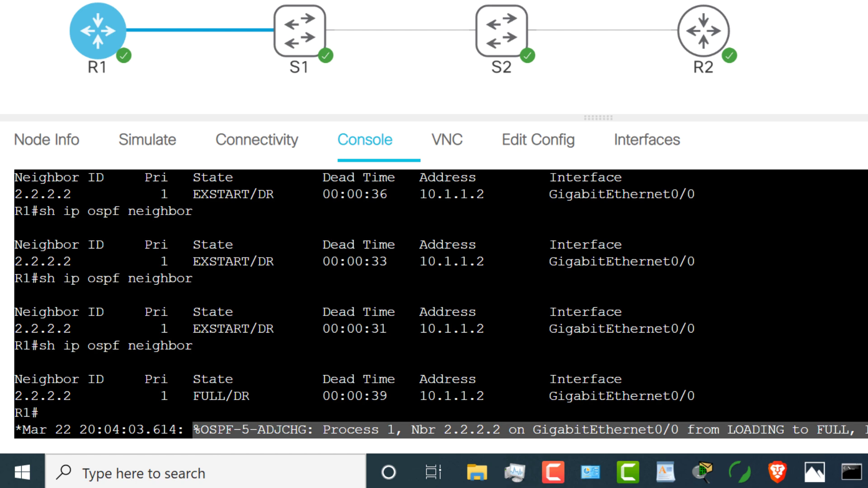
Step: Confirm the adjacency is FULL and the routing table lists 2.2.2.2 via OSPF
key("Return")
key("Up")
key("Return")
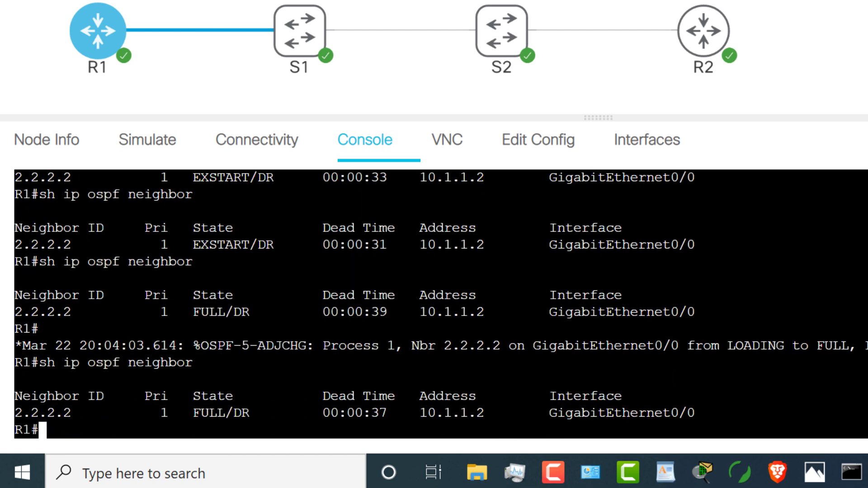
type("sh ip route")
key("Return")
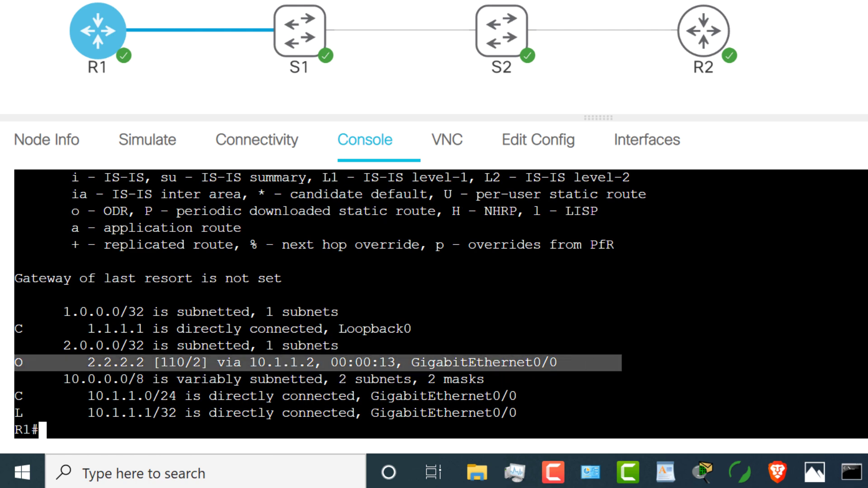
Step: Ping 2.2.2.2 from R1, then ping 1.1.1.1 from R2's console, both 100 percent
type("ping 2.2.2.2")
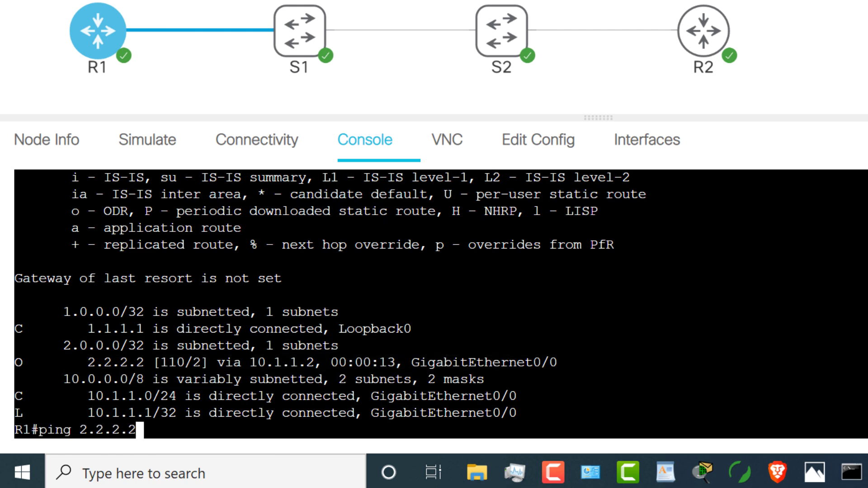
key("Return")
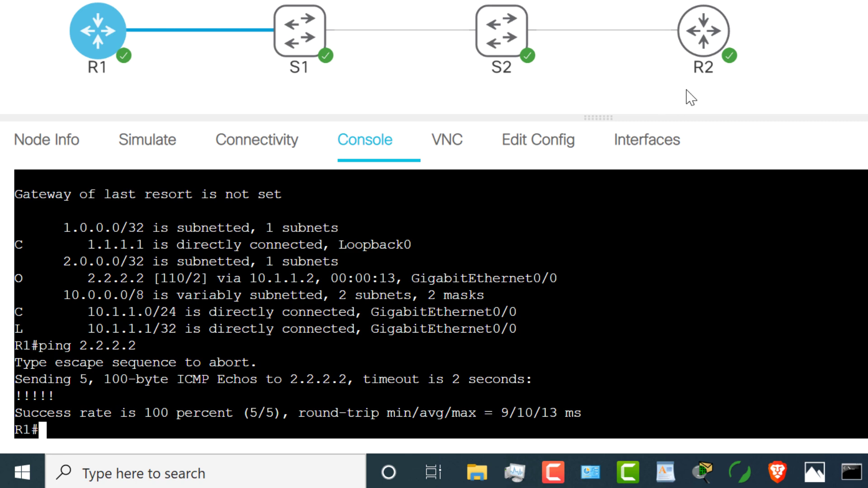
left_click(708, 33)
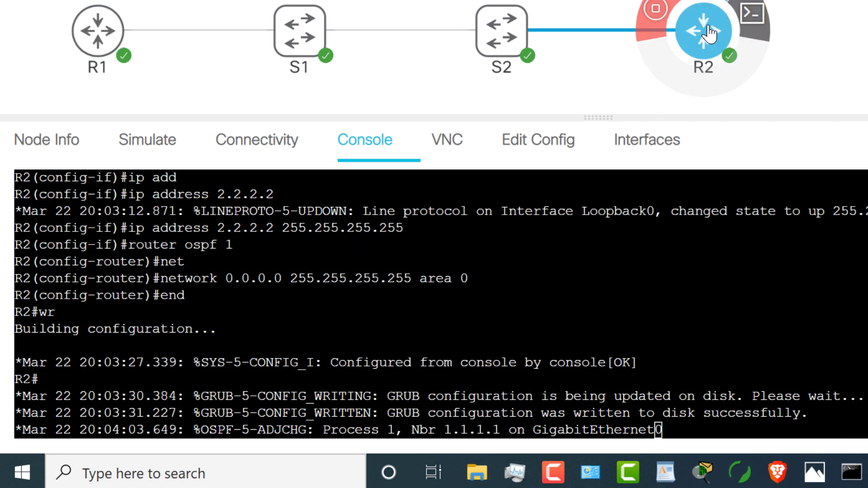
key("Return")
key("Return")
type("ping 1.1.1.1")
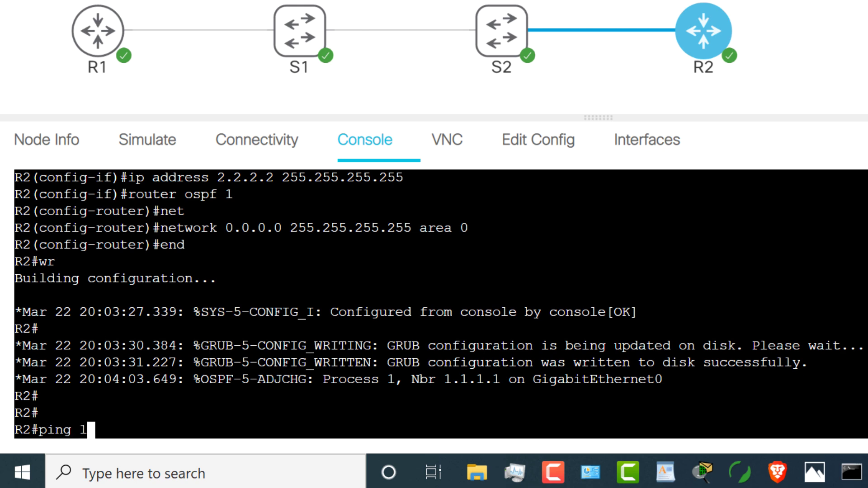
key("Return")
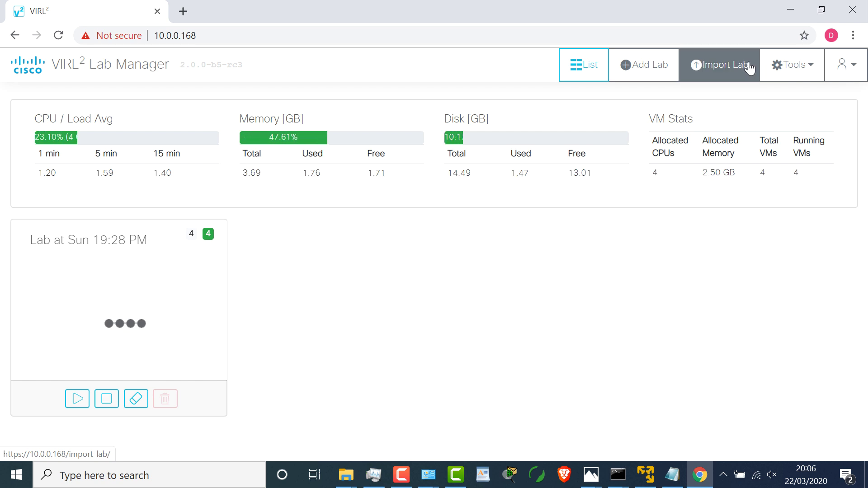
Step: Review the Licensing and System Administration pages from the Tools menu
left_click(794, 68)
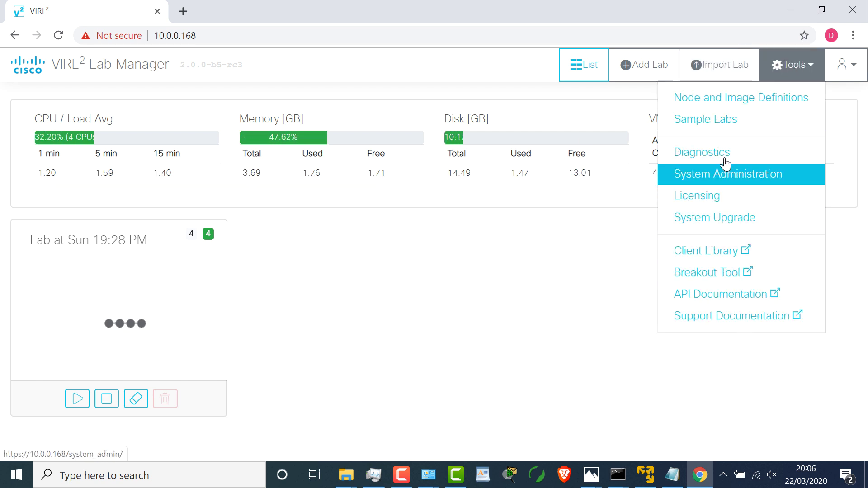
left_click(739, 202)
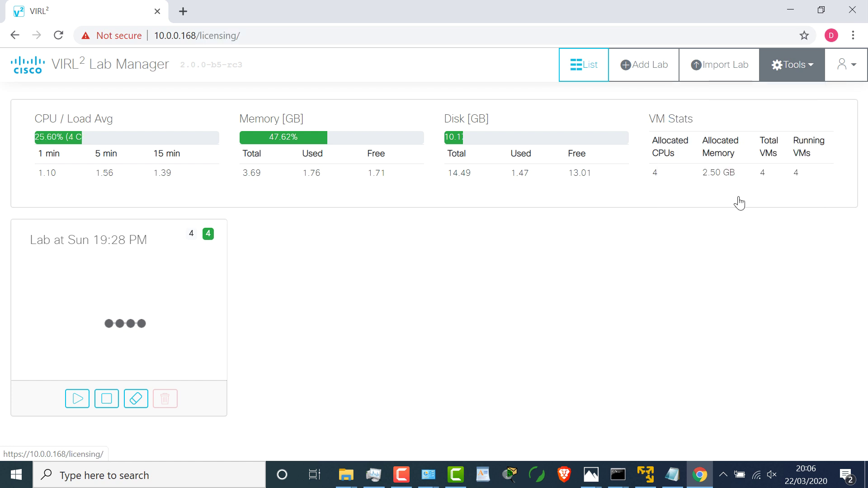
left_click(746, 66)
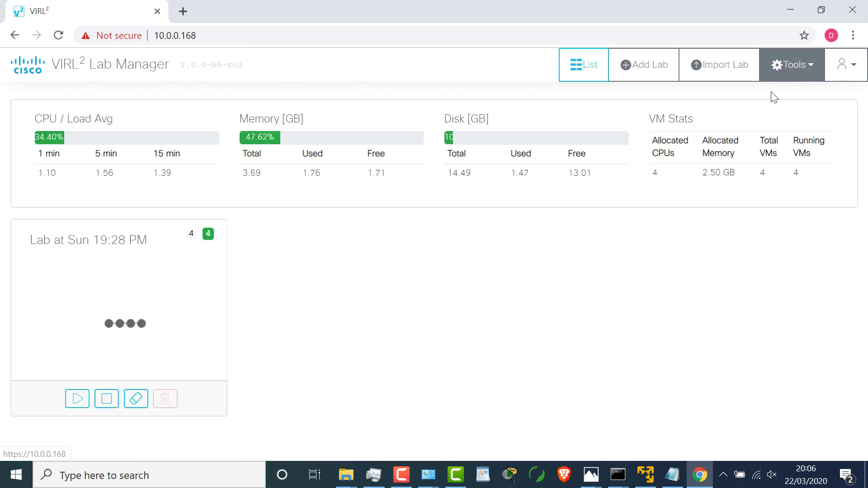
left_click(787, 68)
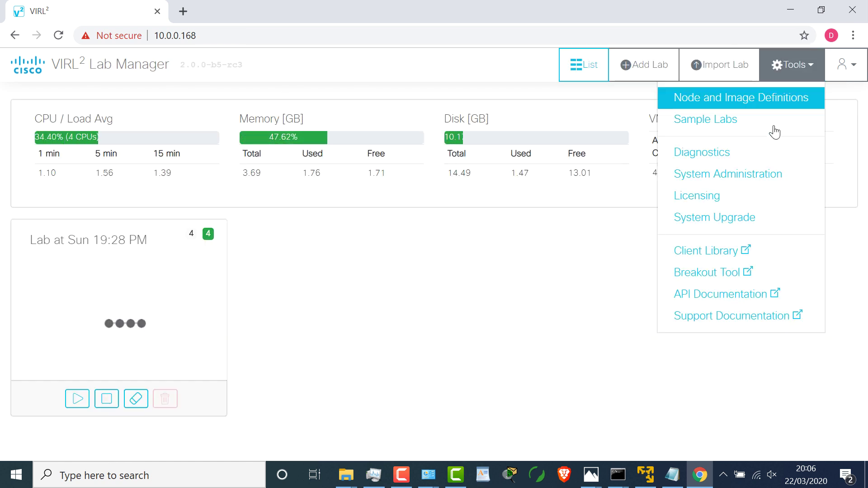
left_click(751, 173)
scroll(752, 216, "down", 5)
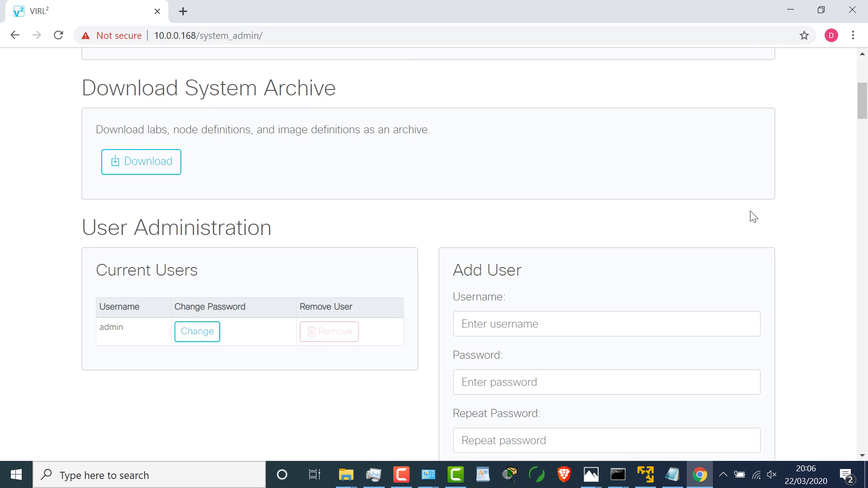
scroll(752, 216, "up", 3)
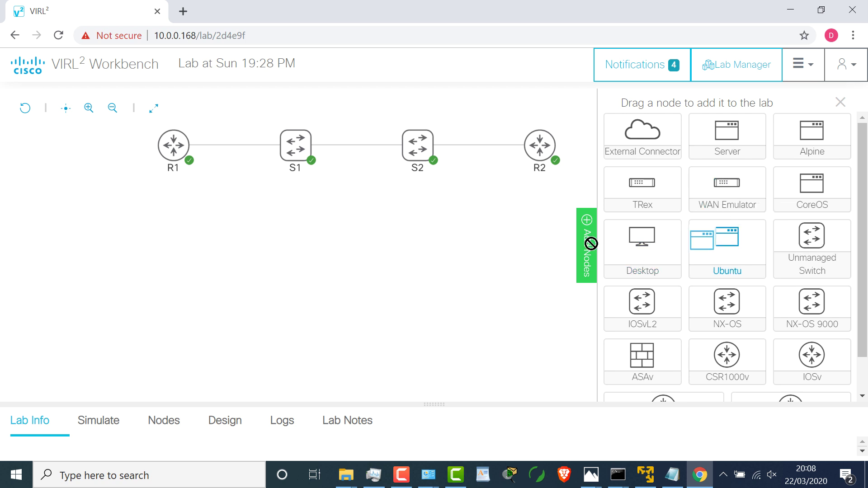
Step: Place ubuntu-0 below R1, then start ubuntu-0 and asav-0 and view their details
left_click_drag(591, 244, 232, 242)
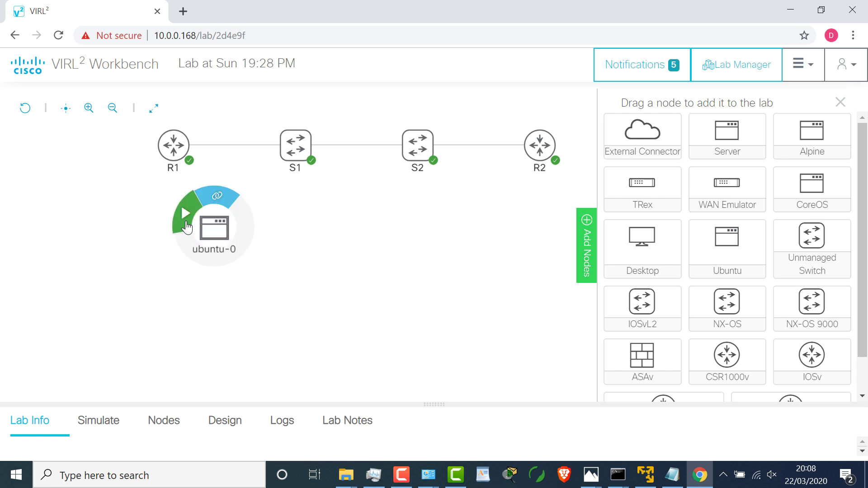
left_click(186, 227)
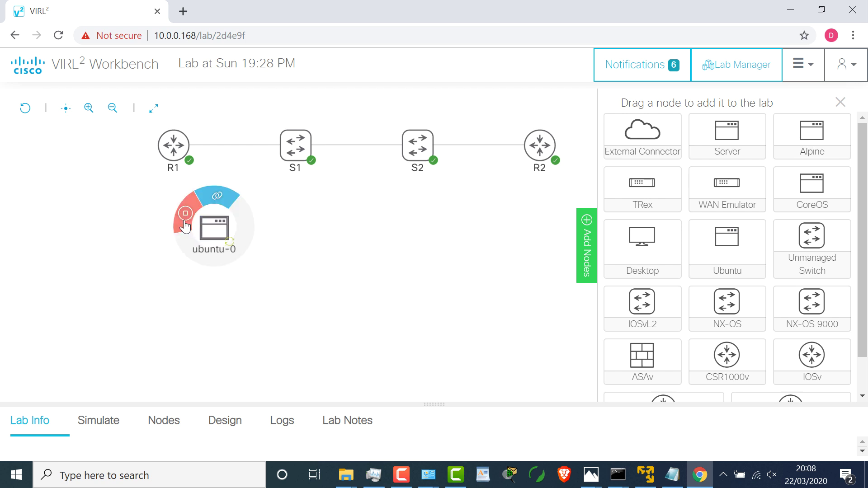
left_click(211, 234)
left_click_drag(315, 405, 324, 276)
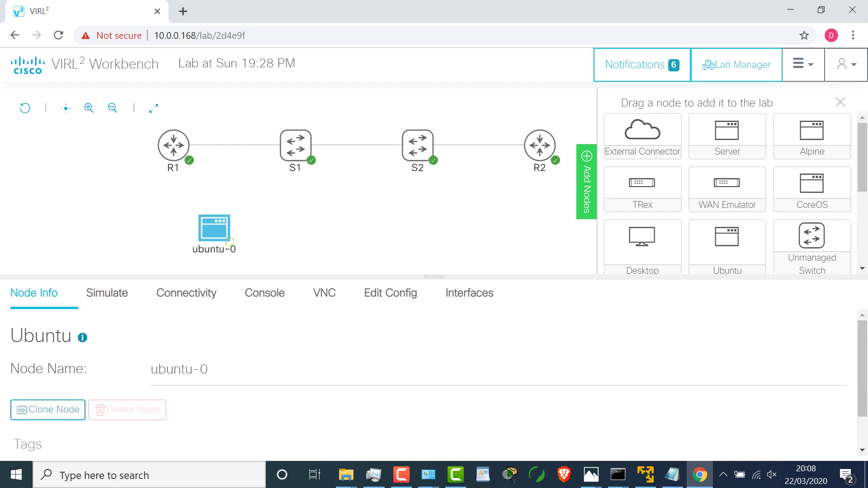
scroll(864, 208, "down", 1)
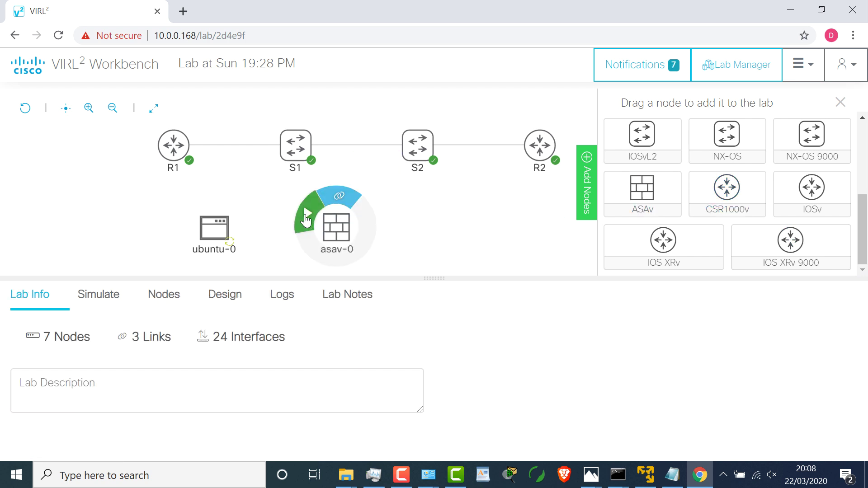
left_click(306, 219)
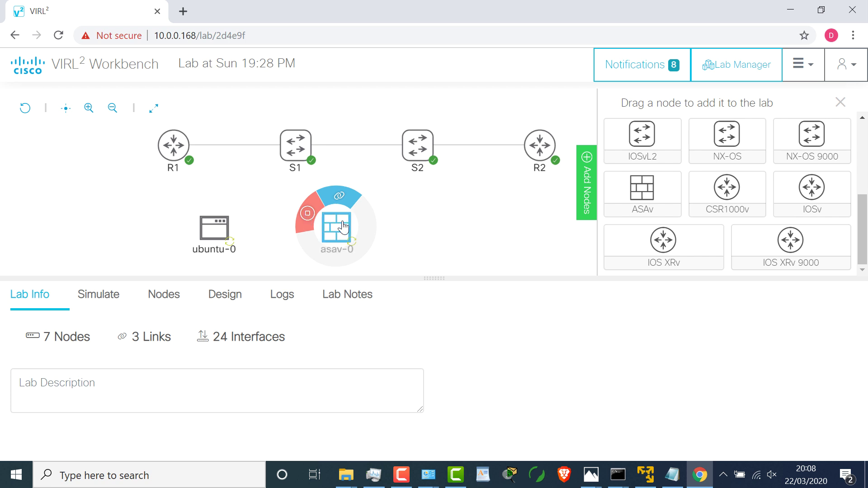
left_click(343, 227)
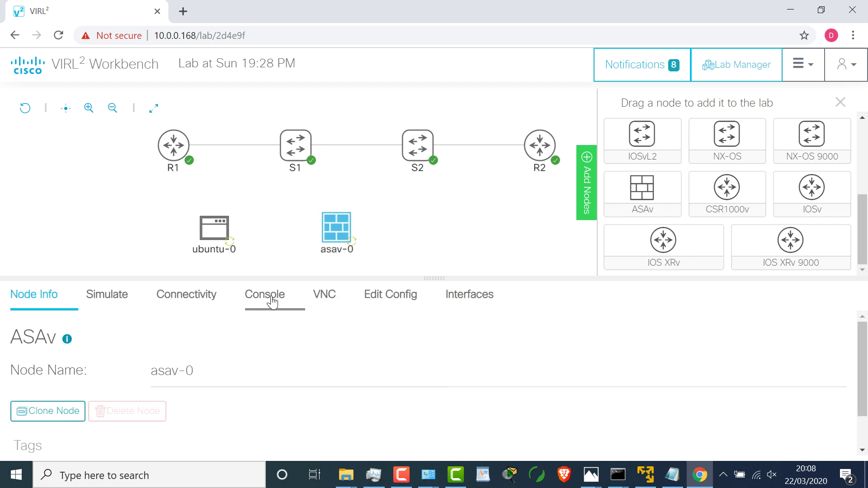